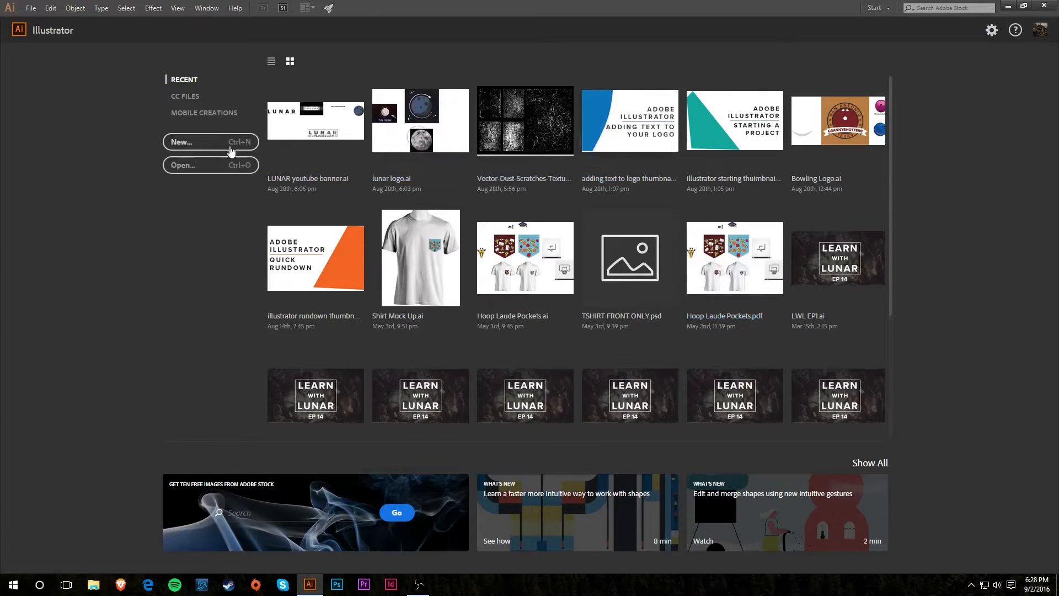
# Create a new document named "Pen tool intro" with a 10 by 10 in artboard.
pyautogui.click(188, 142)
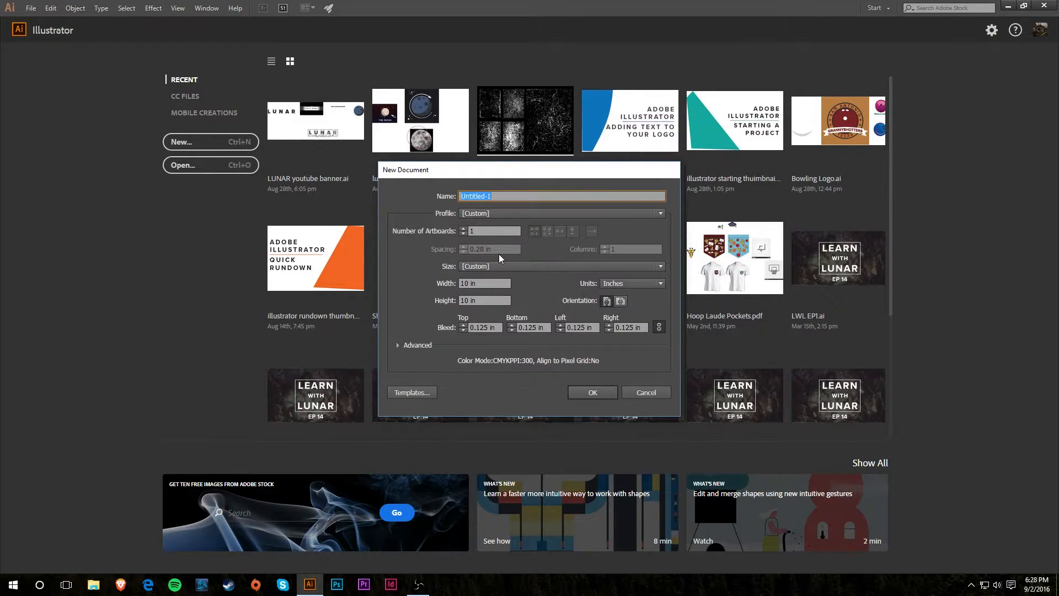
pyautogui.write('Pen tool intro')
pyautogui.click(584, 395)
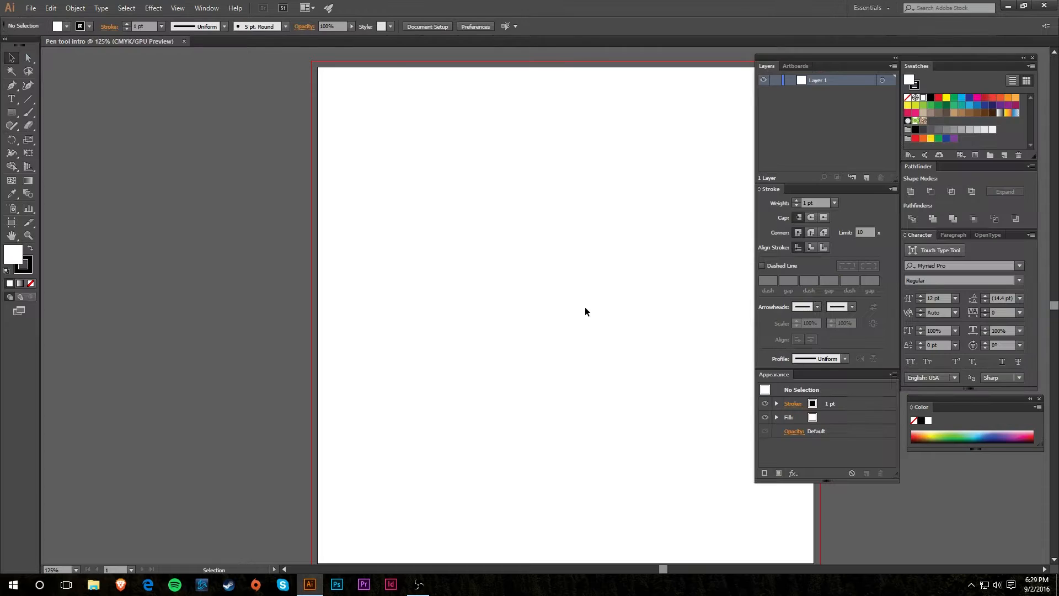
pyautogui.moveTo(667, 314); pyautogui.dragTo(491, 306)
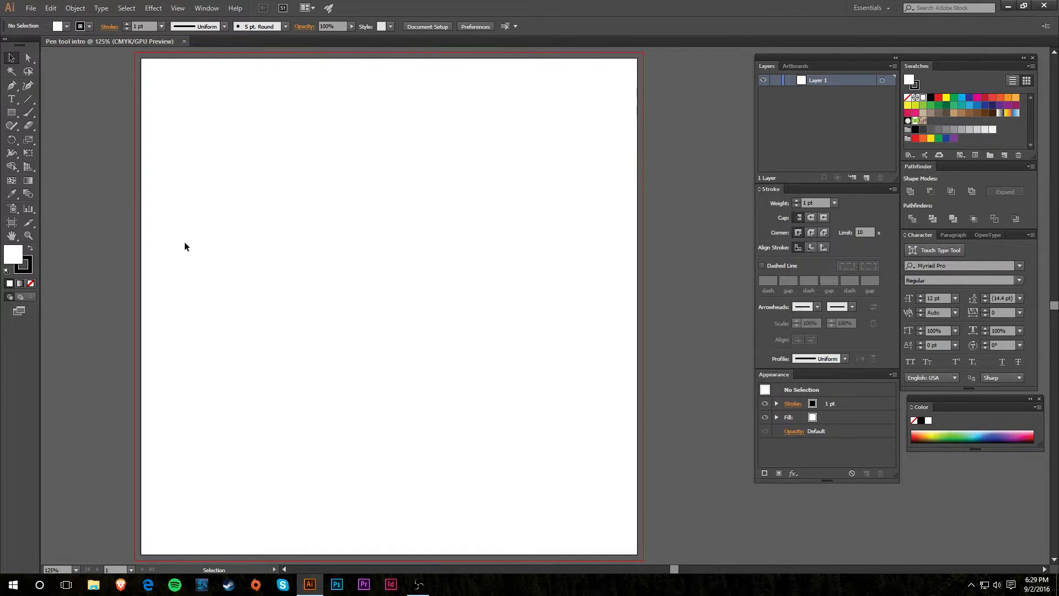
# Start an angular Pen tool path with three straight-segment anchor points in the artboard's upper half and a green fill.
pyautogui.click(11, 86)
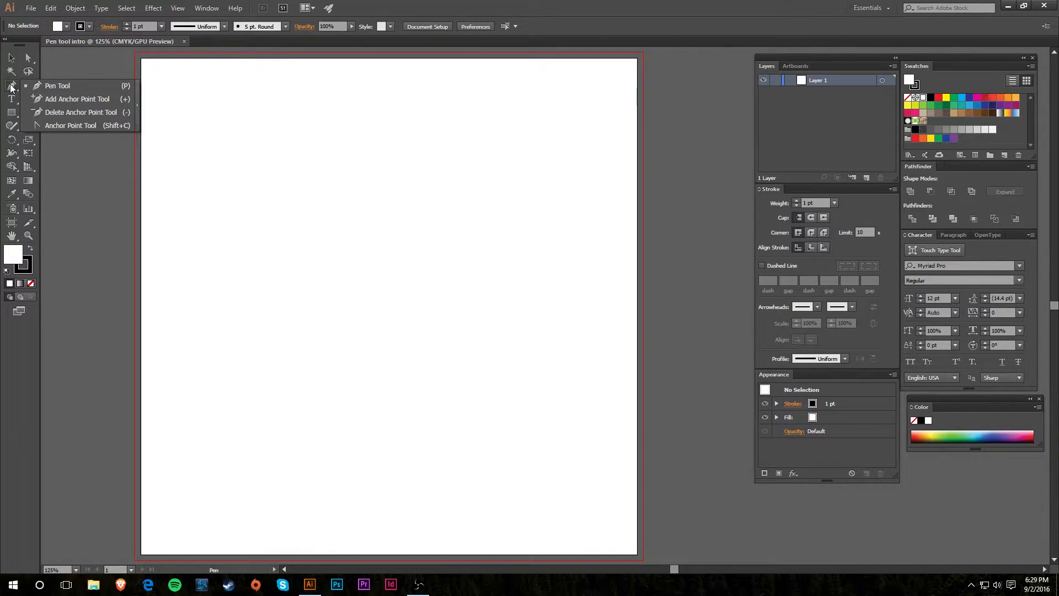
pyautogui.click(83, 87)
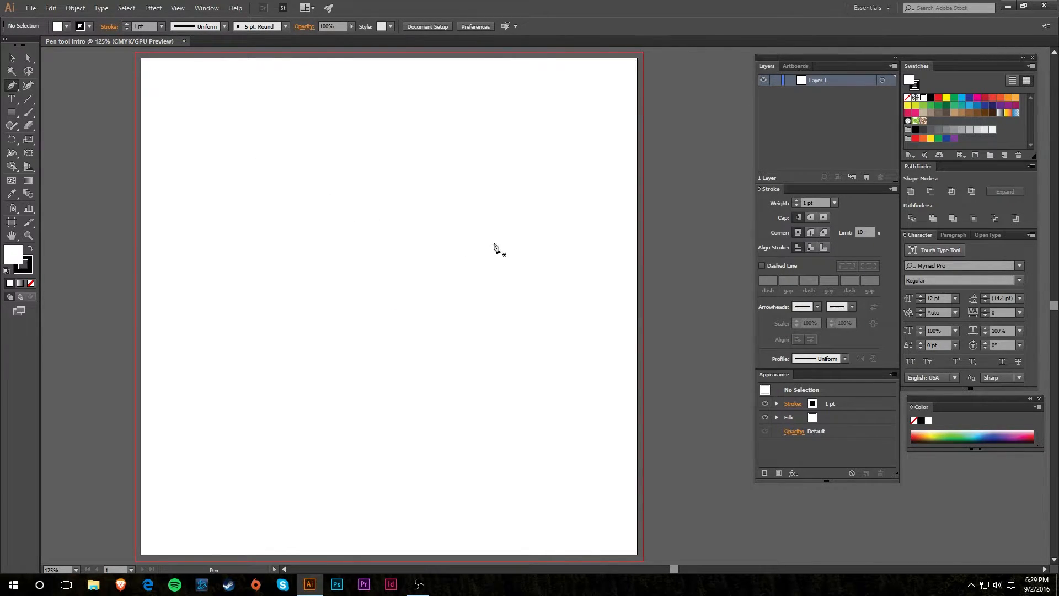
pyautogui.click(248, 142)
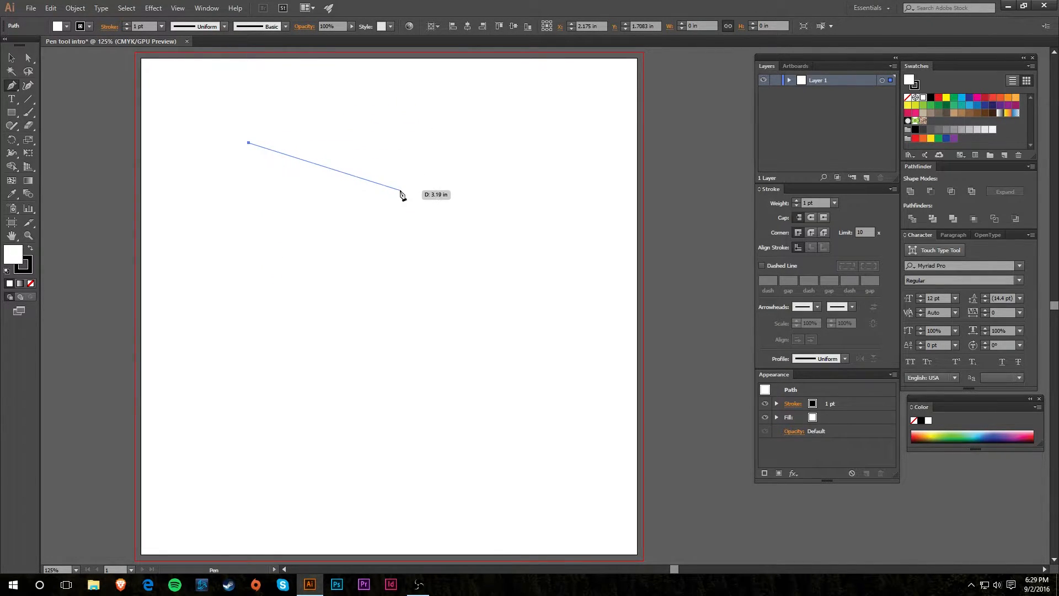
pyautogui.click(439, 149)
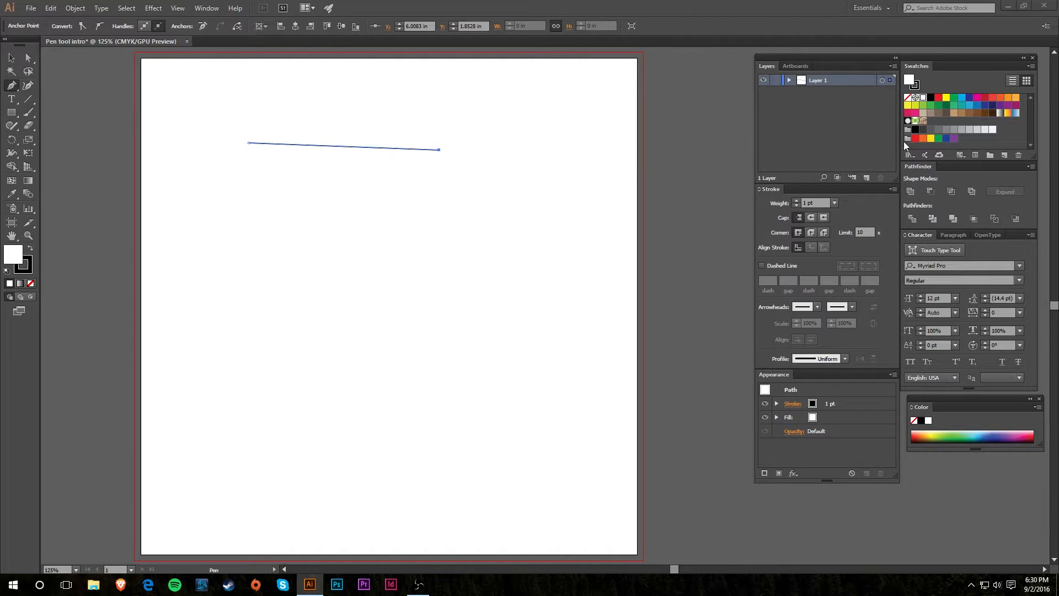
pyautogui.click(938, 105)
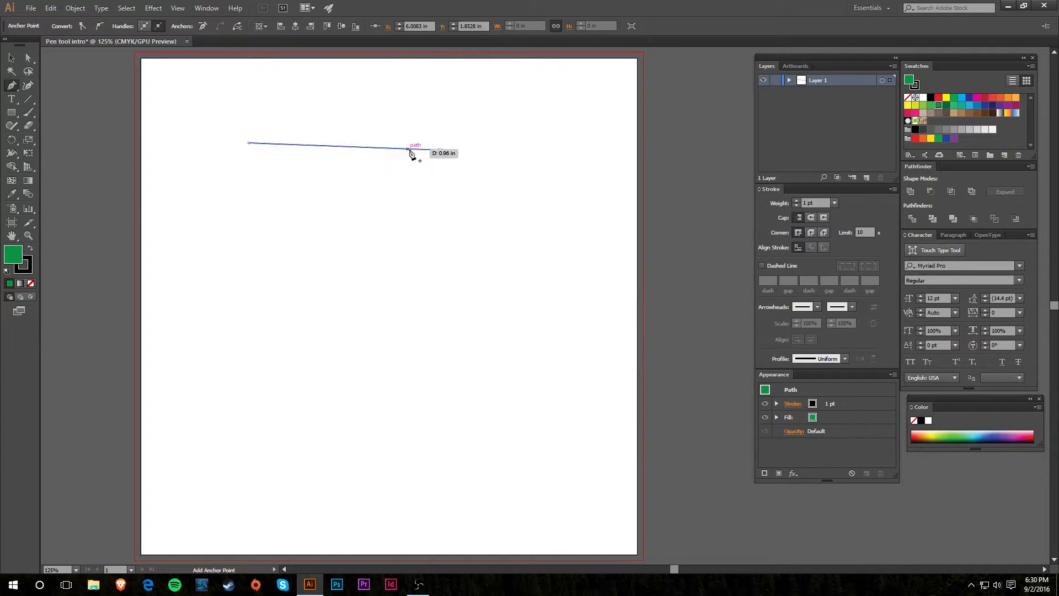
pyautogui.click(504, 330)
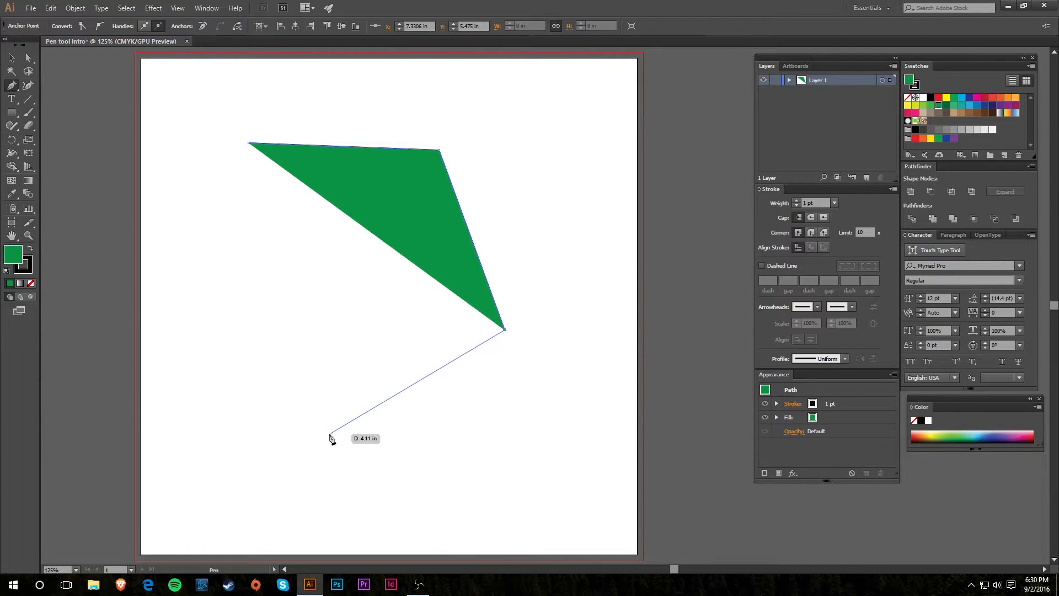
# Remove the path's fill, add two more anchor points forming a notch on its left side, and close the shape.
pyautogui.click(31, 282)
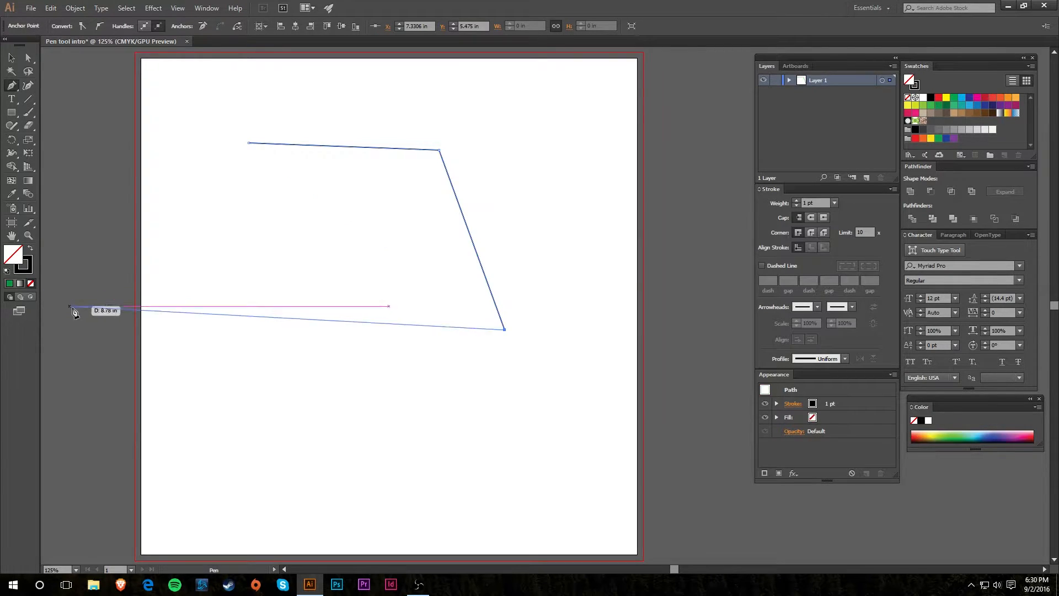
pyautogui.click(291, 298)
pyautogui.click(383, 229)
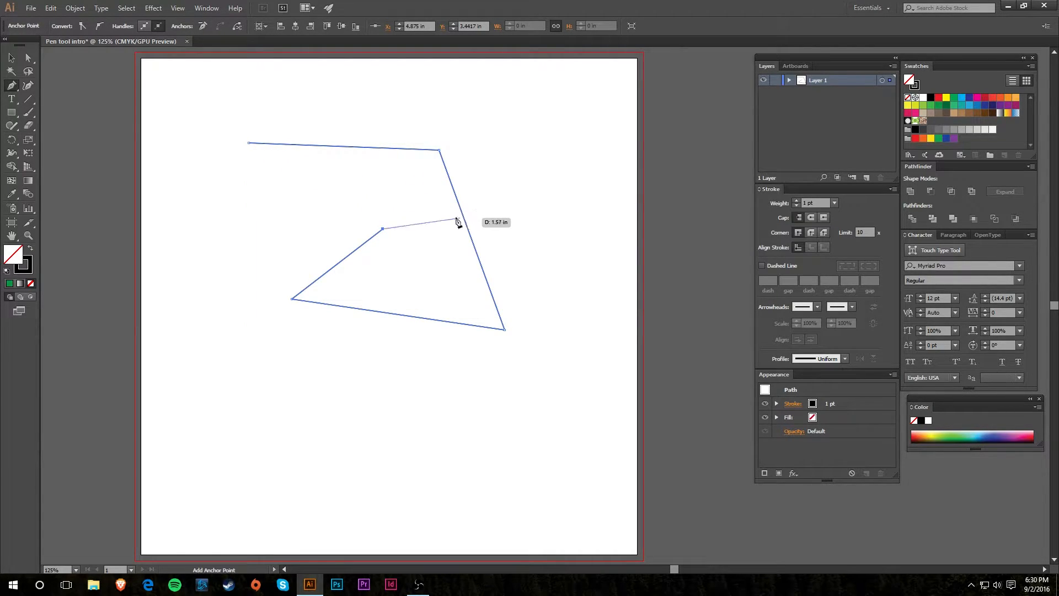
pyautogui.click(249, 144)
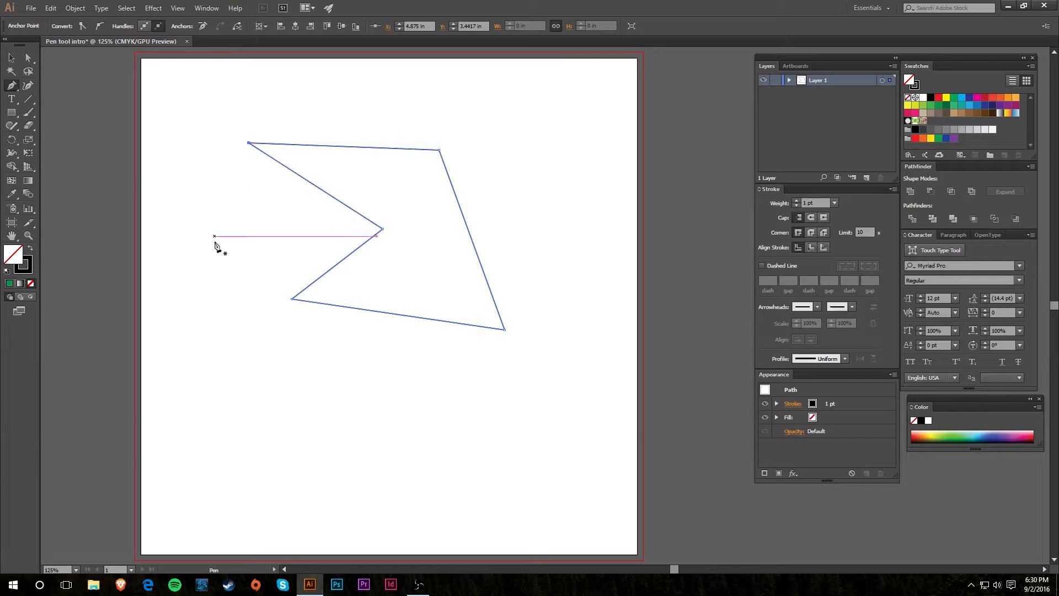
# Move the notched shape slightly up and to the left and give it a light blue fill.
pyautogui.click(11, 57)
pyautogui.click(293, 204)
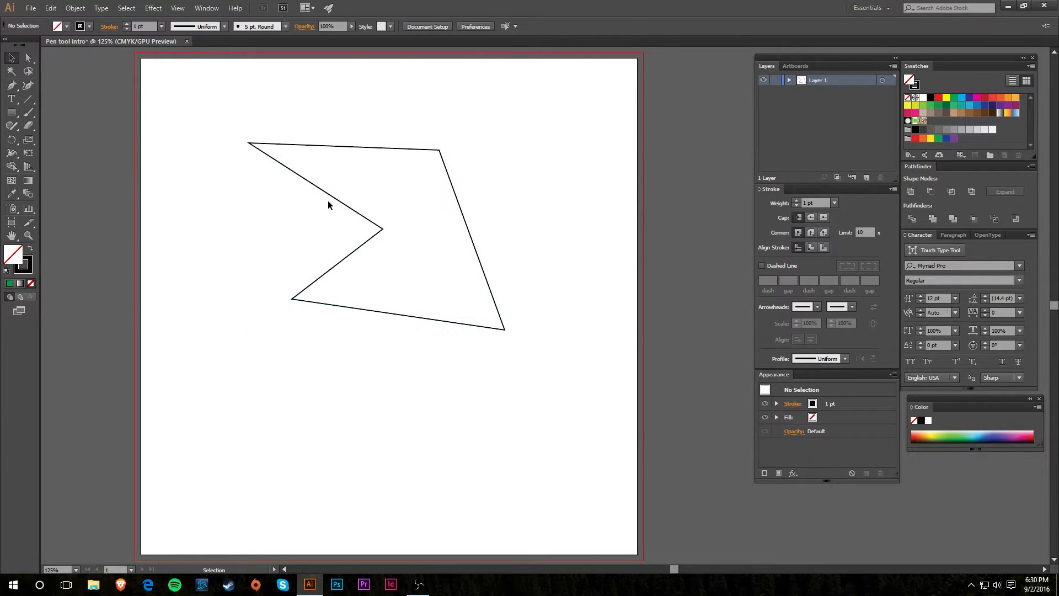
pyautogui.moveTo(331, 196); pyautogui.dragTo(290, 157)
pyautogui.click(431, 201)
pyautogui.click(969, 105)
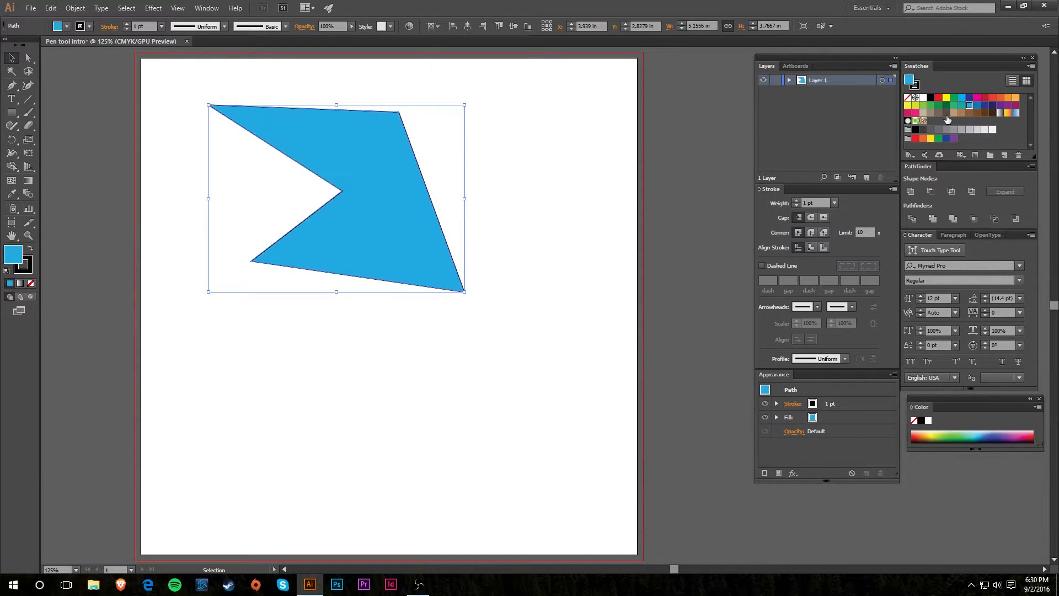
pyautogui.click(628, 201)
# Stretch the blue shape wider and flatter by its bounding box and place it near the artboard's upper edge.
pyautogui.moveTo(403, 237); pyautogui.dragTo(374, 219)
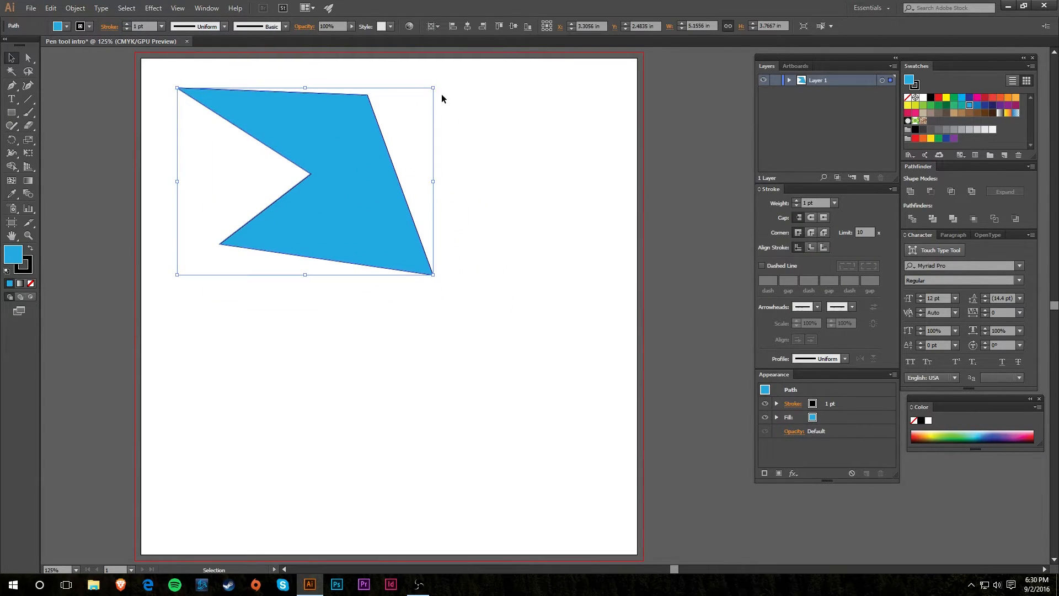
pyautogui.moveTo(433, 87)
pyautogui.mouseDown()
pyautogui.moveTo(349, 154)
pyautogui.moveTo(463, 147)
pyautogui.moveTo(464, 113)
pyautogui.mouseUp()
pyautogui.moveTo(397, 212); pyautogui.dragTo(413, 177)
pyautogui.click(442, 328)
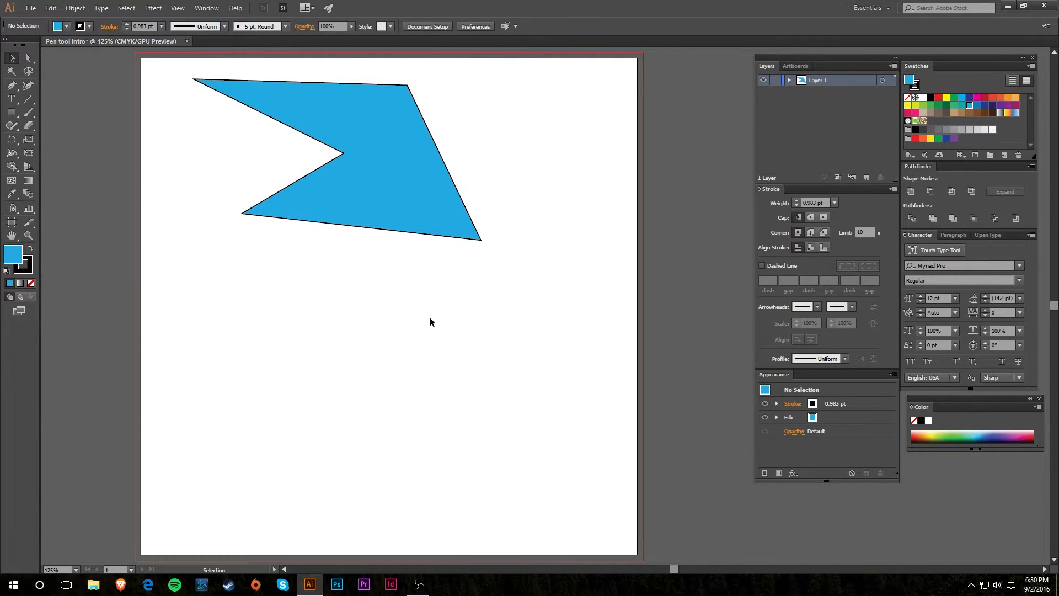
# Draw a second straight-sided path of three anchor points below the blue shape with the Pen tool.
pyautogui.press('p')
pyautogui.click(236, 274)
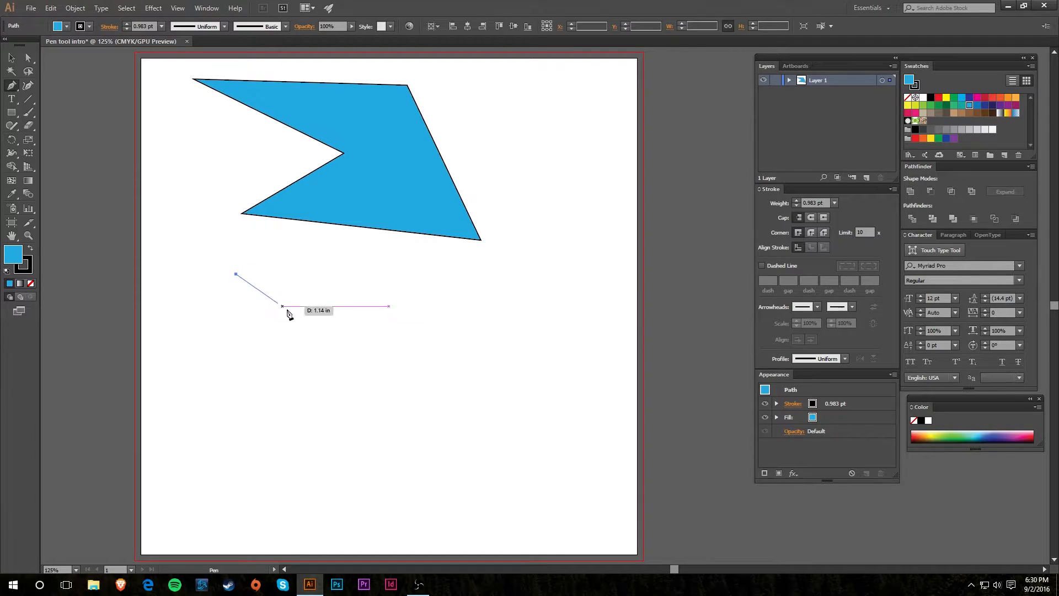
pyautogui.click(481, 356)
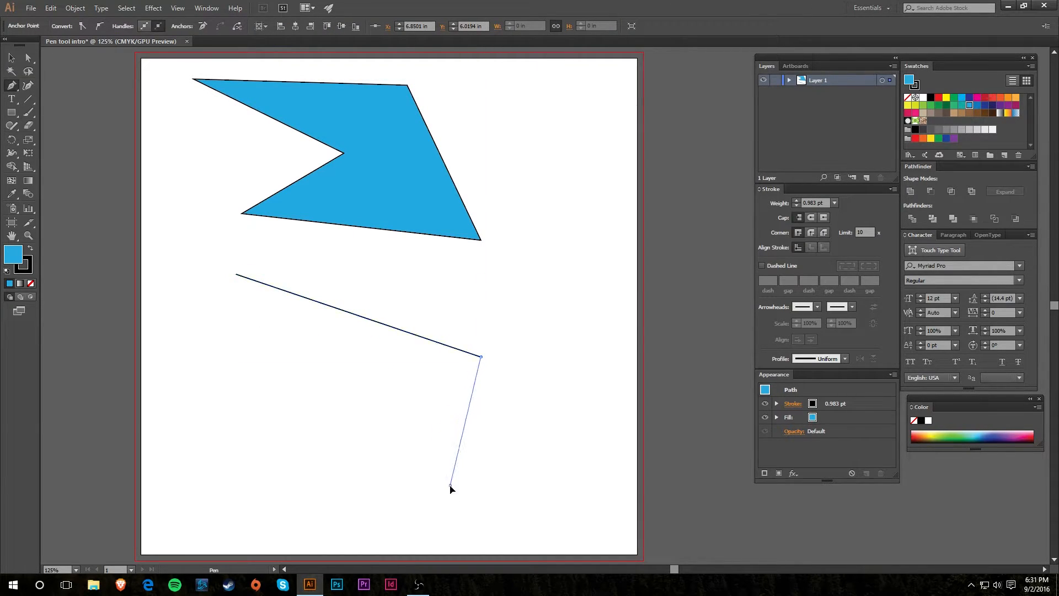
pyautogui.click(451, 485)
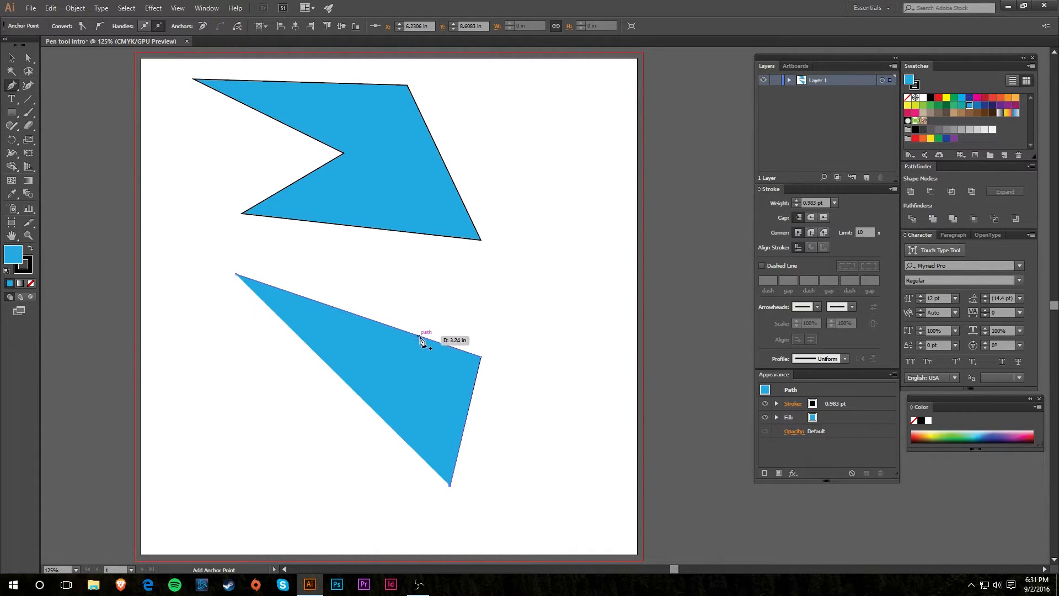
# Add an anchor point midway along the second path's upper edge and delete its right corner anchor.
pyautogui.click(342, 309)
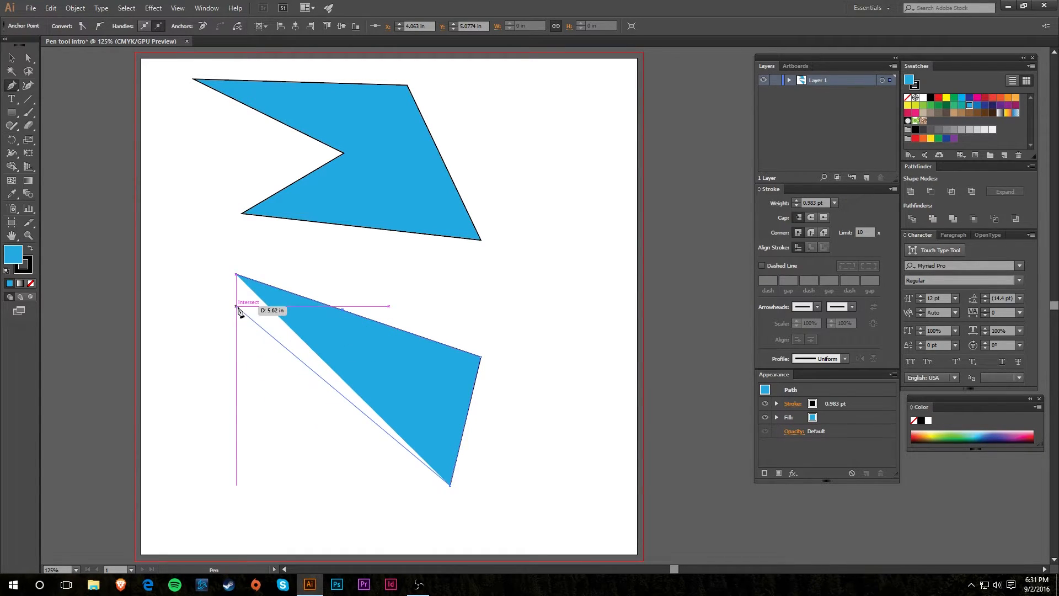
pyautogui.click(236, 275)
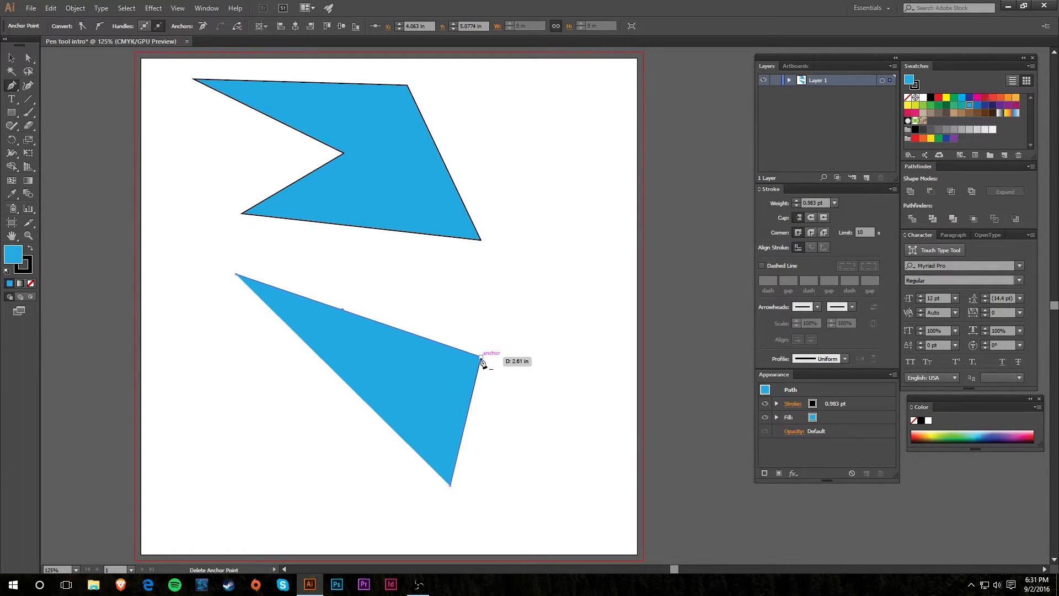
pyautogui.click(482, 358)
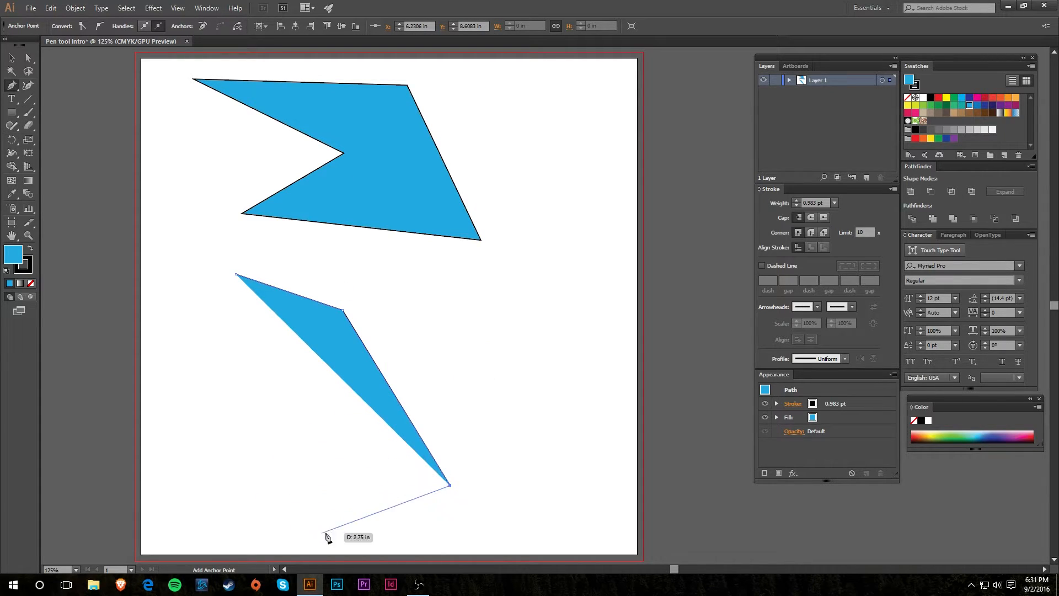
# Continue the second path from its lowest anchor with three more points, delete the inward notch anchor, and close the path.
pyautogui.click(450, 485)
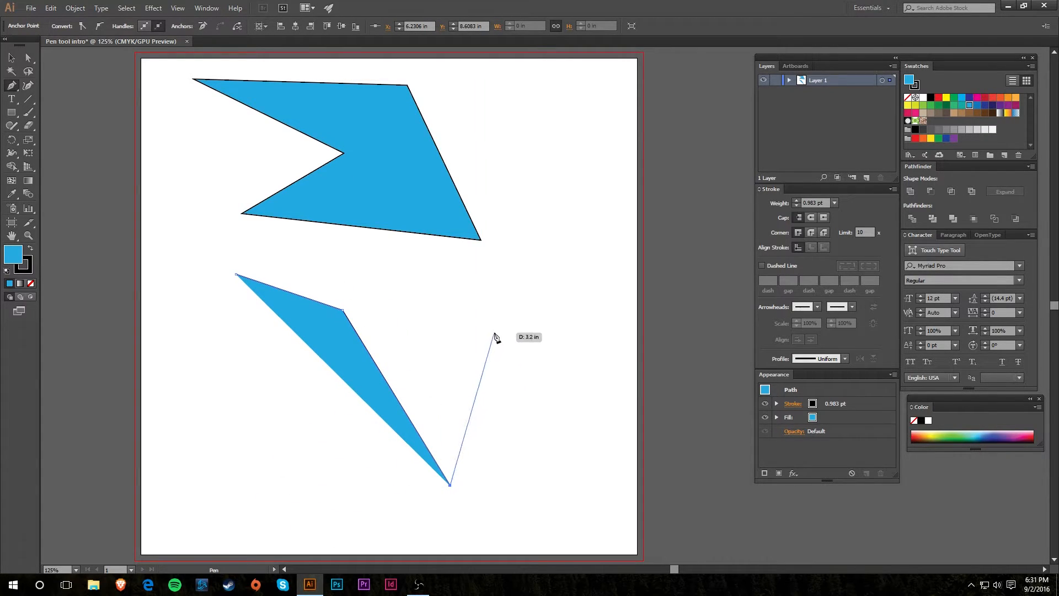
pyautogui.click(504, 314)
pyautogui.click(433, 360)
pyautogui.click(368, 281)
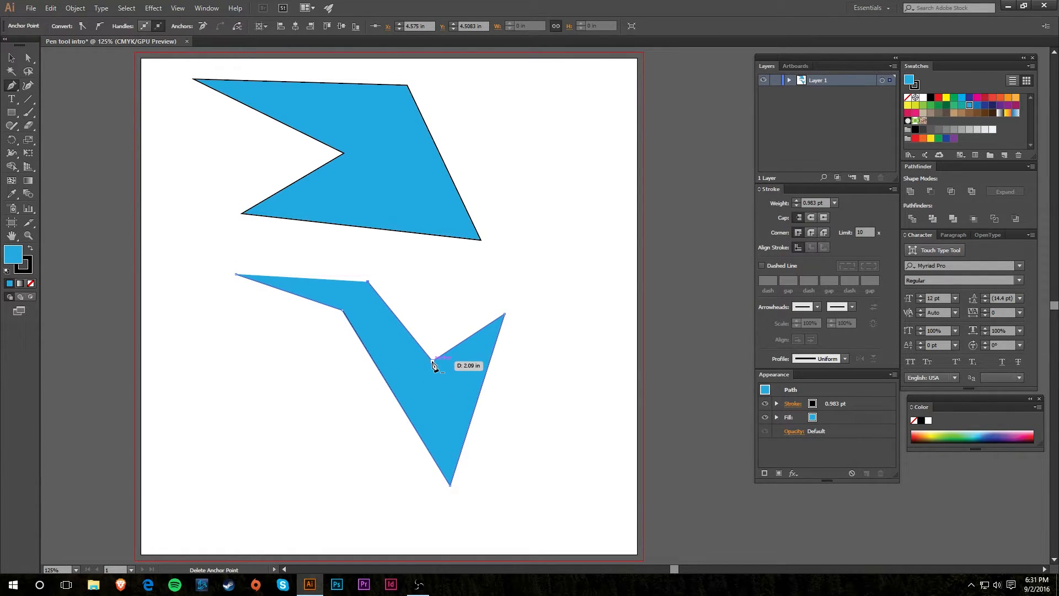
pyautogui.click(432, 362)
pyautogui.click(237, 275)
# Select both blue shapes on the artboard and delete them.
pyautogui.click(11, 57)
pyautogui.click(153, 279)
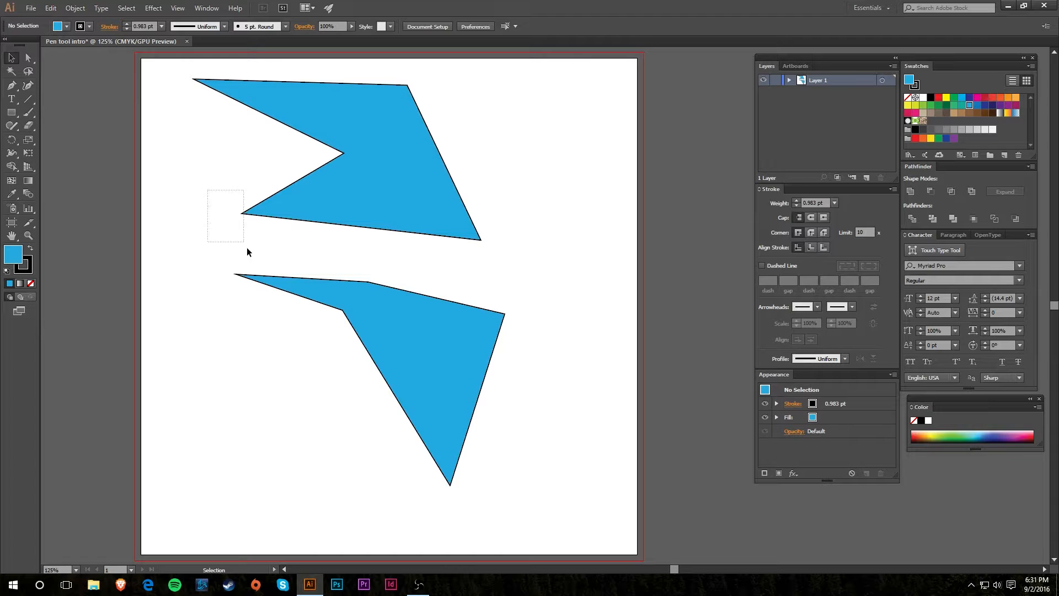
pyautogui.moveTo(246, 251); pyautogui.dragTo(279, 315)
pyautogui.press('Delete')
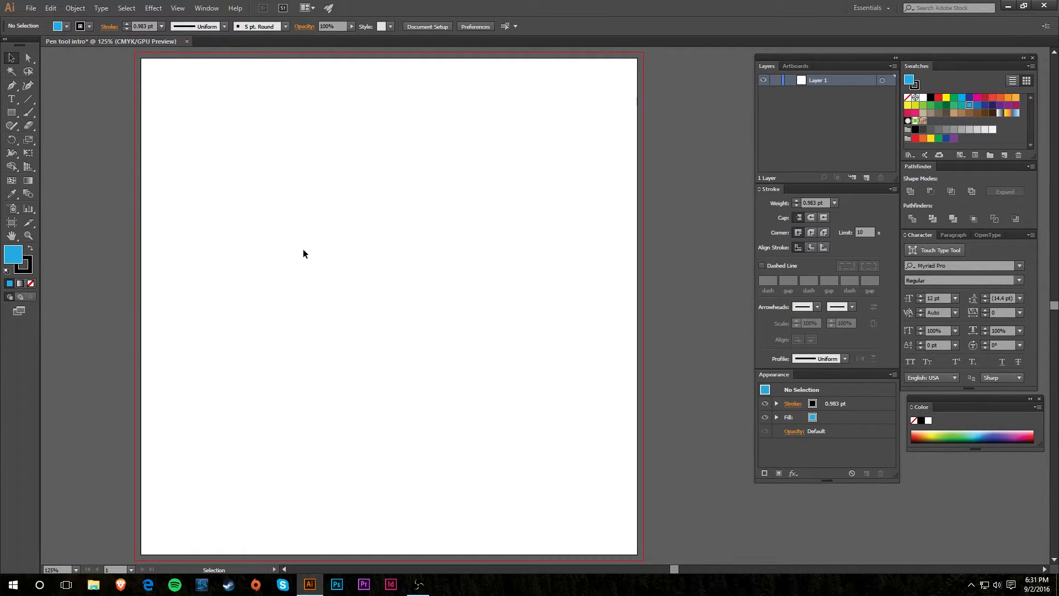
# Draw a closed, curved blob of five smooth anchor points with the Pen tool, pulling out direction handles at each point.
pyautogui.press('p')
pyautogui.moveTo(222, 161); pyautogui.dragTo(242, 151)
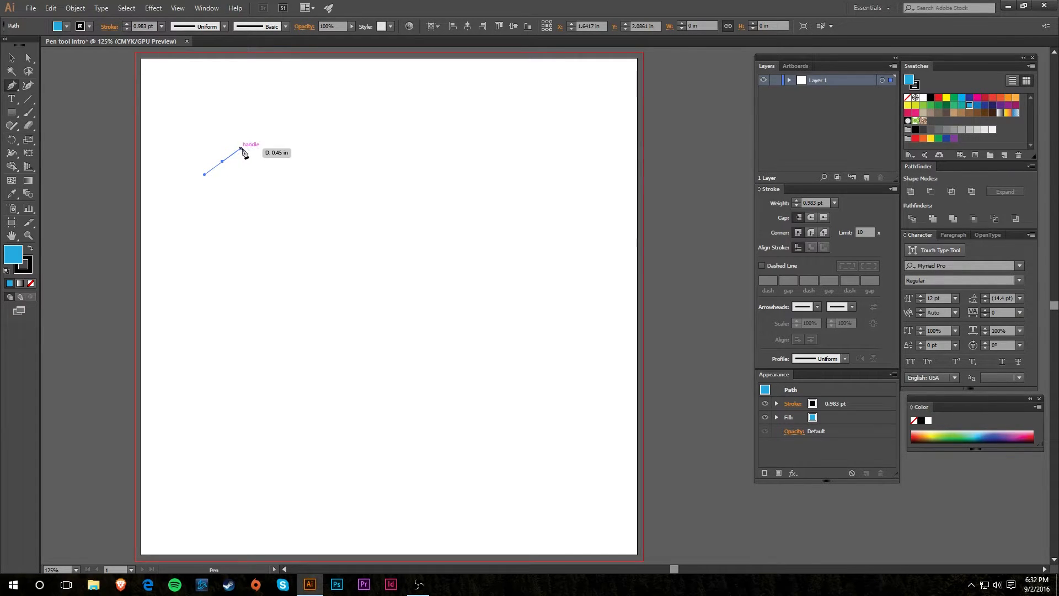
pyautogui.moveTo(358, 122); pyautogui.dragTo(440, 144)
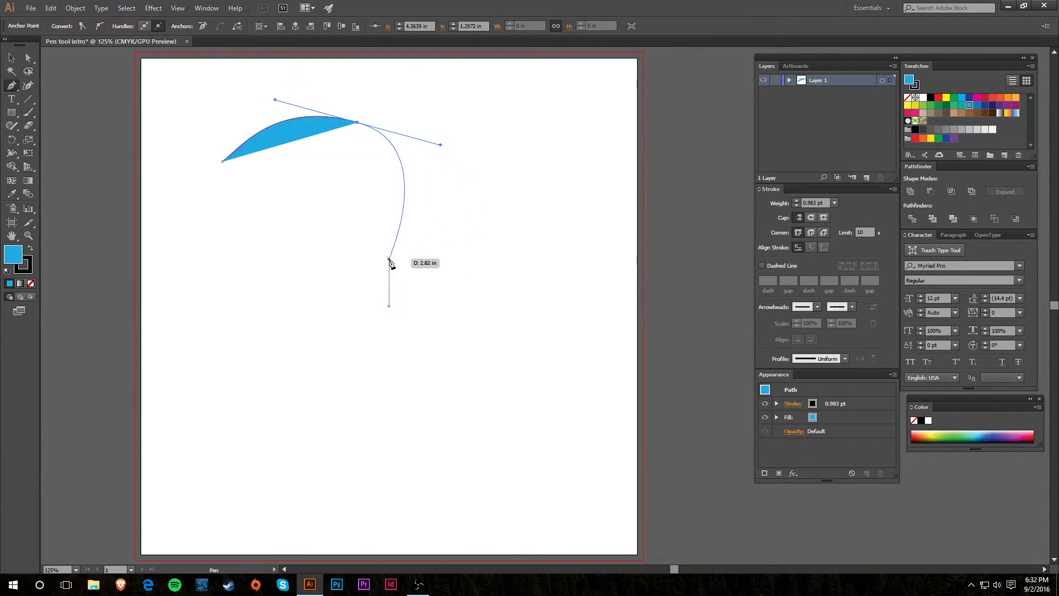
pyautogui.moveTo(363, 253); pyautogui.dragTo(464, 268)
pyautogui.moveTo(518, 299); pyautogui.dragTo(492, 386)
pyautogui.moveTo(280, 318); pyautogui.dragTo(250, 266)
pyautogui.moveTo(222, 161); pyautogui.dragTo(261, 121)
# Select the curved blob and move it down toward the middle of the artboard.
pyautogui.click(12, 57)
pyautogui.click(87, 171)
pyautogui.click(271, 233)
pyautogui.moveTo(270, 233); pyautogui.dragTo(287, 283)
# Reshape the curve at the blob's upper-left anchor by pulling both of its direction handles with the Direct Selection tool.
pyautogui.click(29, 58)
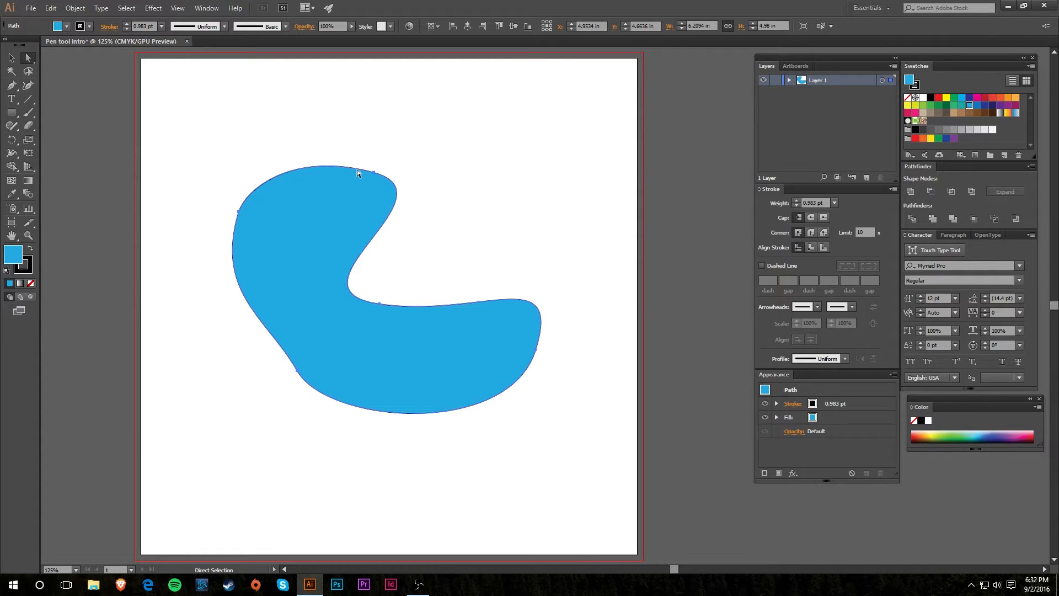
pyautogui.click(238, 214)
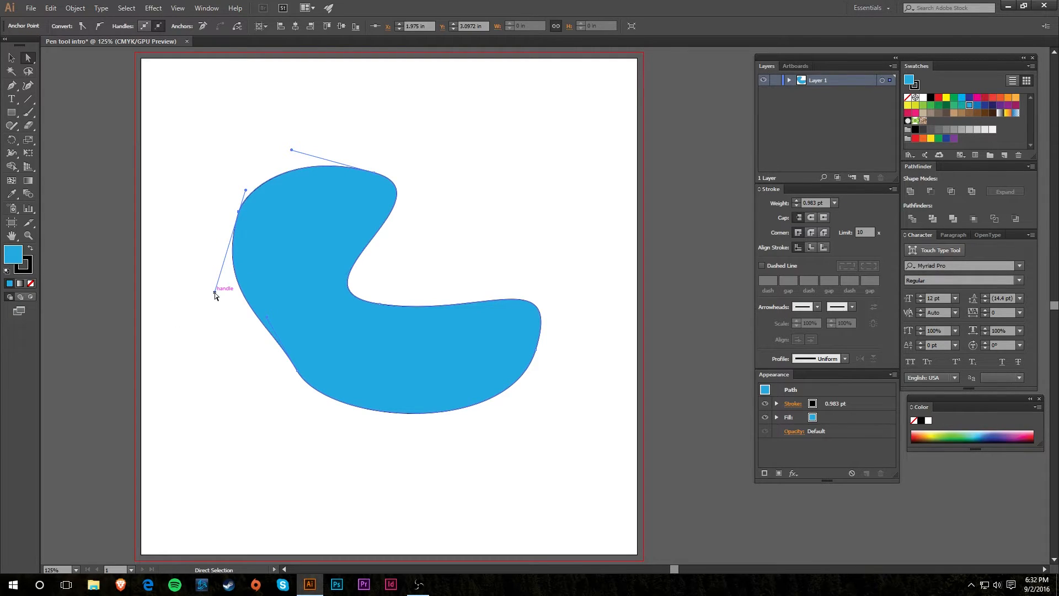
pyautogui.moveTo(215, 293); pyautogui.dragTo(142, 172)
pyautogui.moveTo(261, 220); pyautogui.dragTo(360, 263)
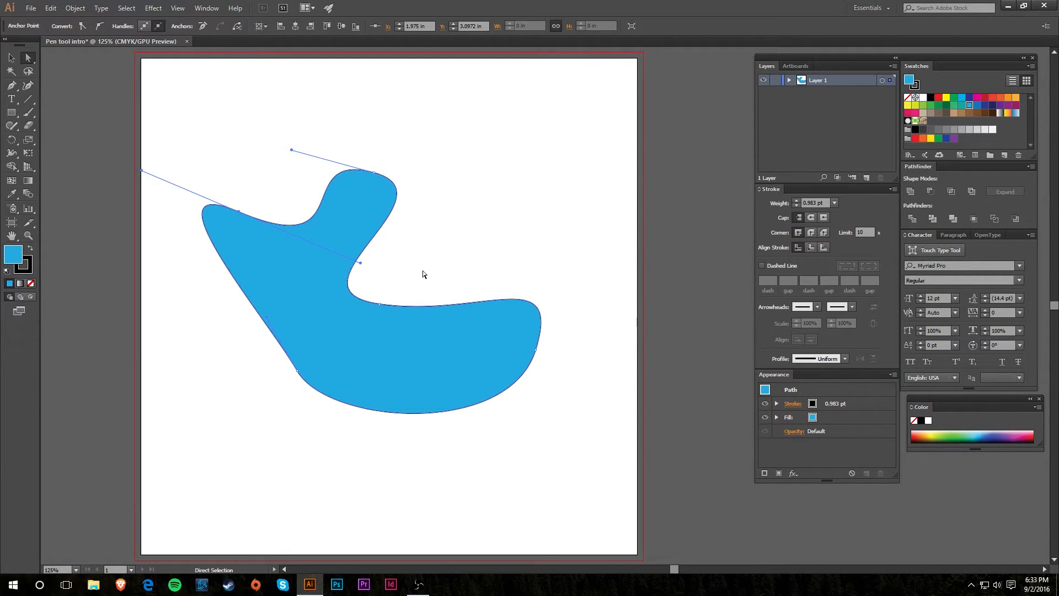
# Move the original blob to the artboard's upper-left corner and select it with the Direct Selection tool.
pyautogui.moveTo(365, 267); pyautogui.dragTo(265, 160)
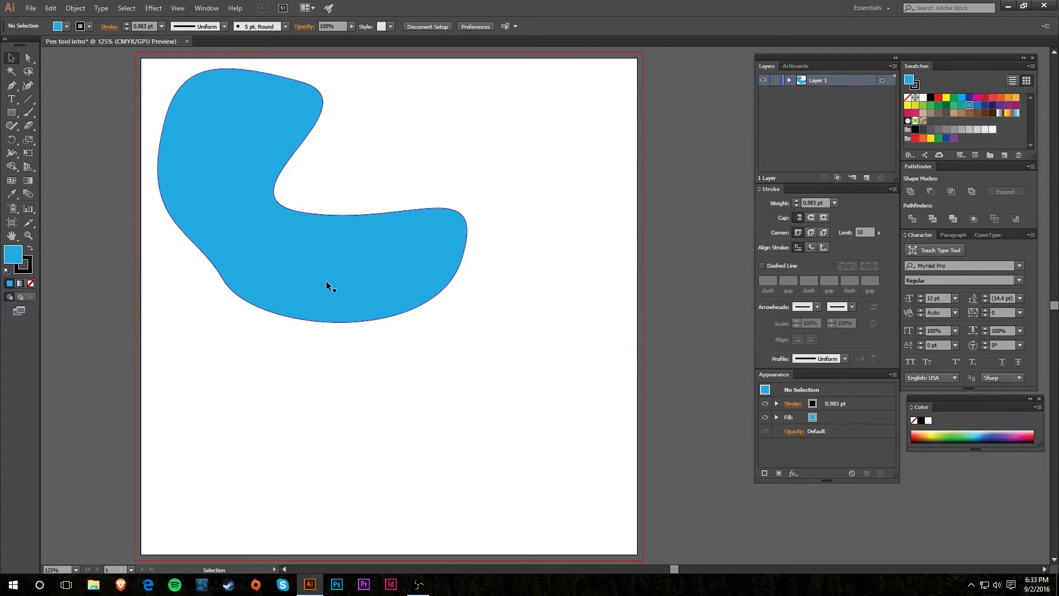
pyautogui.press('p')
pyautogui.click(32, 57)
pyautogui.click(195, 138)
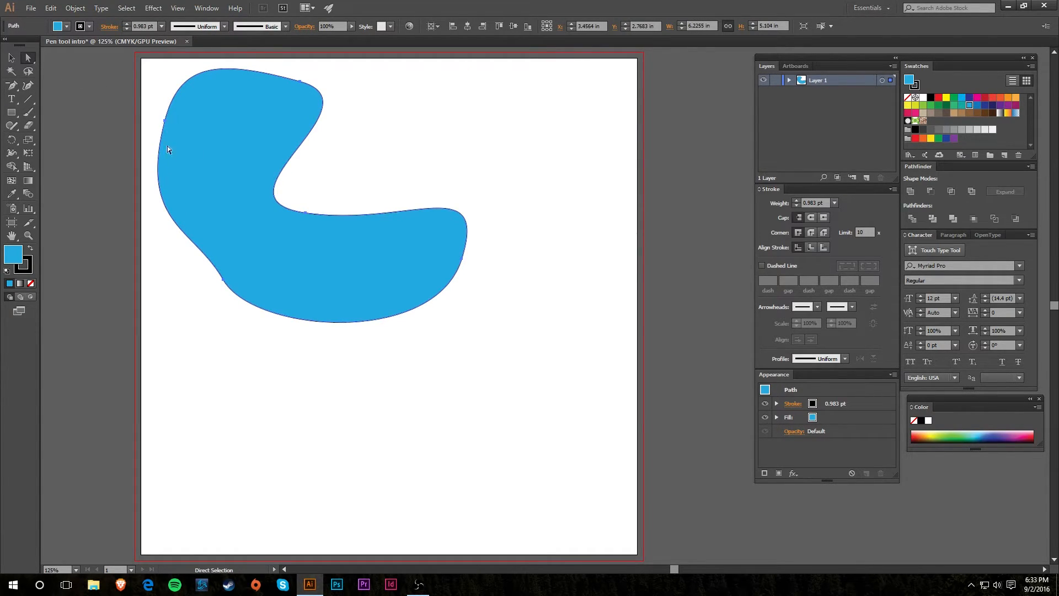
# Try deleting the anchor point on the blob's inner curve with the Pen tool and undo the deletion.
pyautogui.press('p')
pyautogui.click(306, 213)
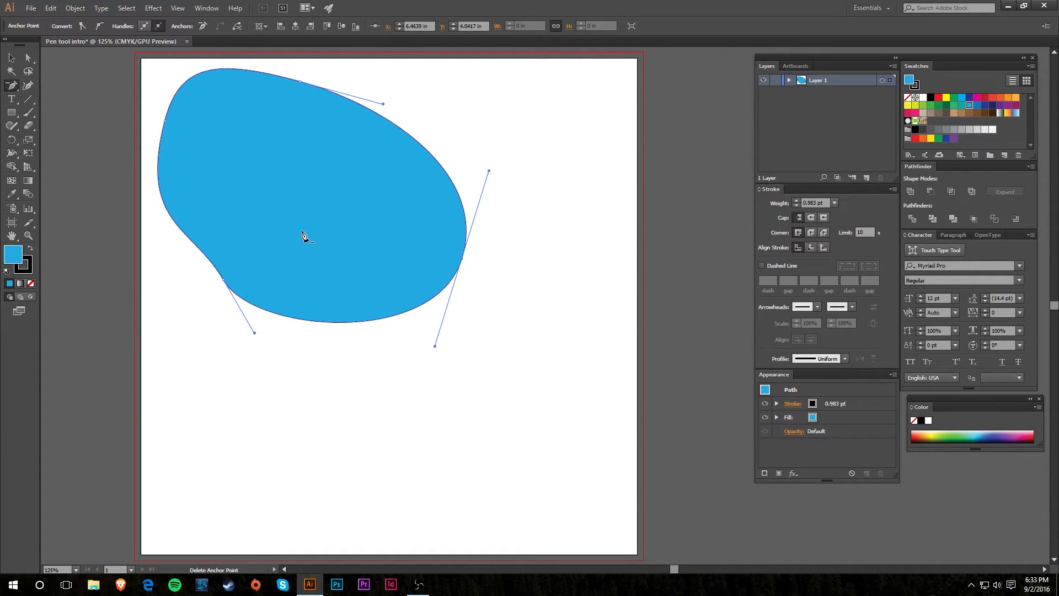
pyautogui.hotkey('ctrl', 'z')
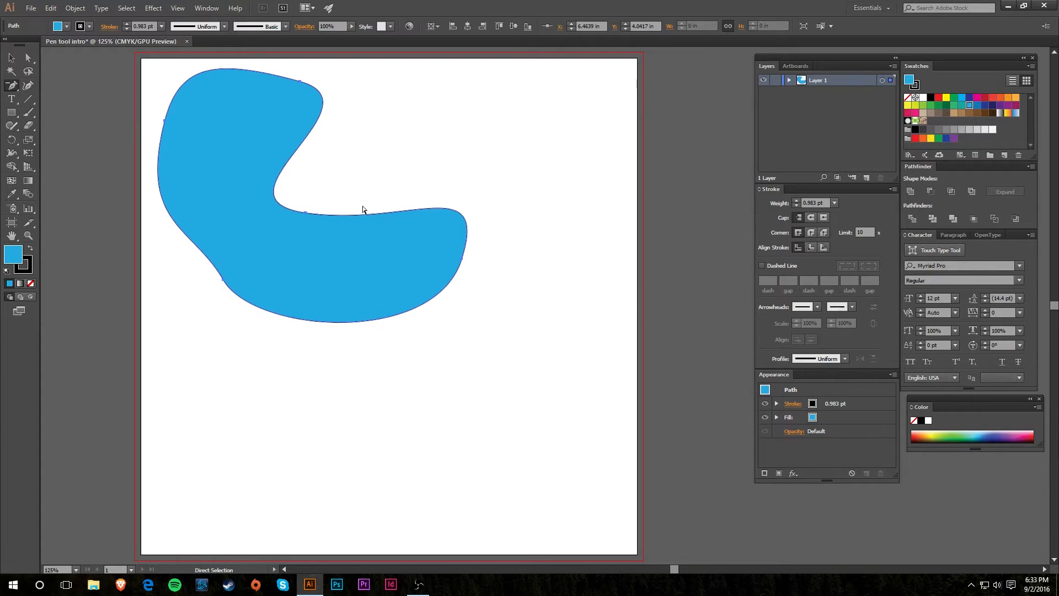
# Add an anchor point on the blob's upper edge and reshape the adjoining curve with the Direct Selection tool.
pyautogui.click(403, 212)
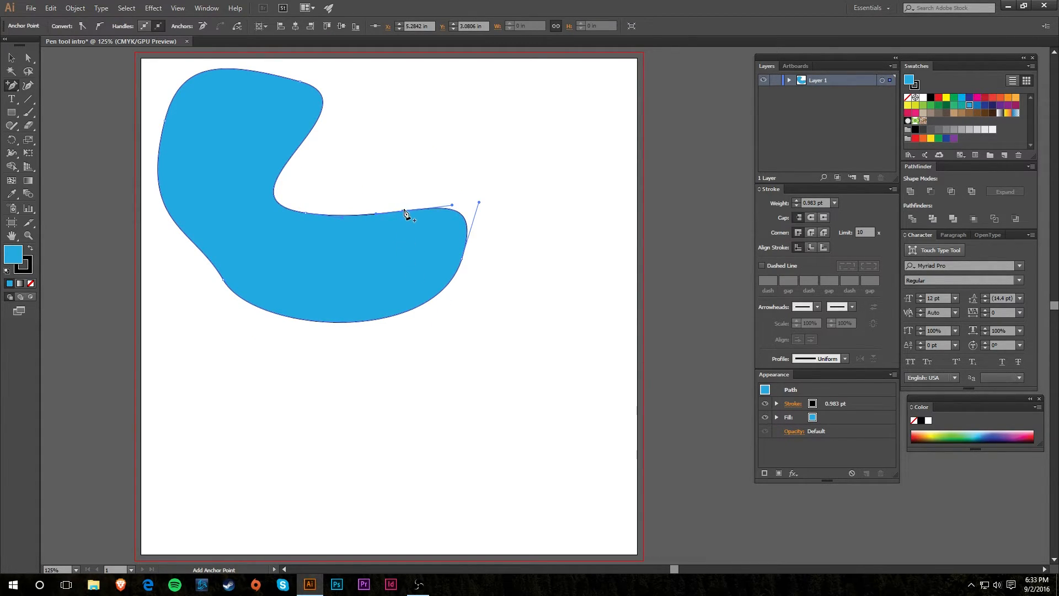
pyautogui.click(31, 61)
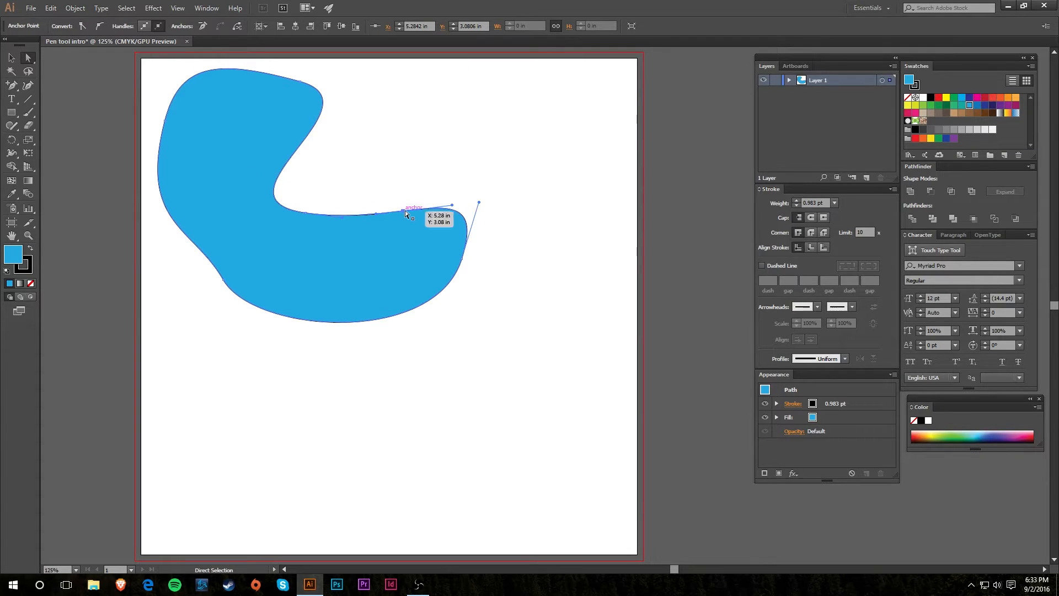
pyautogui.moveTo(404, 214)
pyautogui.mouseDown()
pyautogui.moveTo(394, 158)
pyautogui.moveTo(392, 251)
pyautogui.moveTo(355, 265)
pyautogui.moveTo(405, 208)
pyautogui.mouseUp()
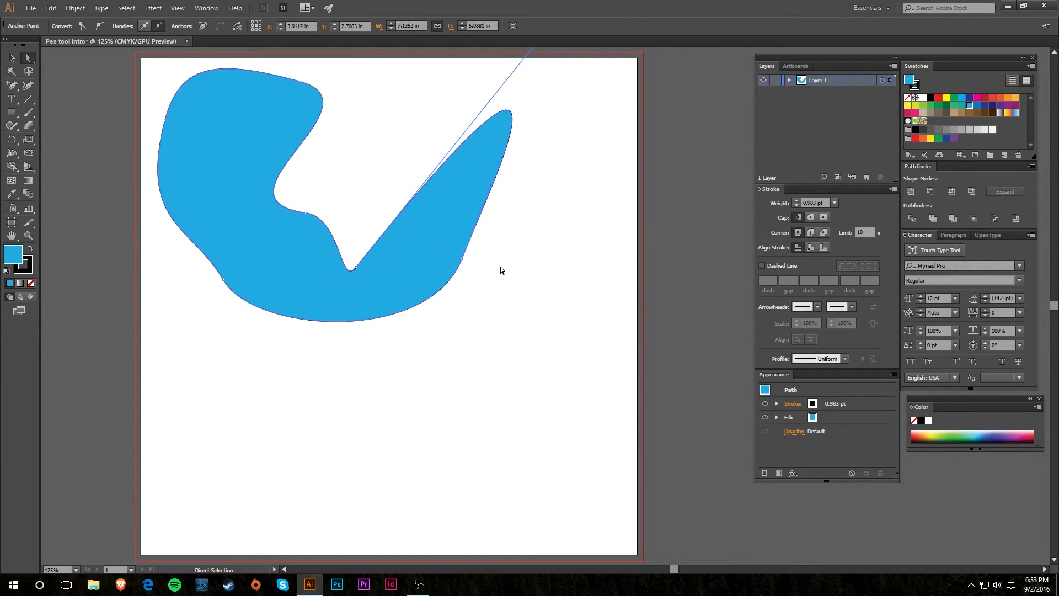
# Delete the entire blue blob from the artboard.
pyautogui.press('Delete')
pyautogui.press('Delete')
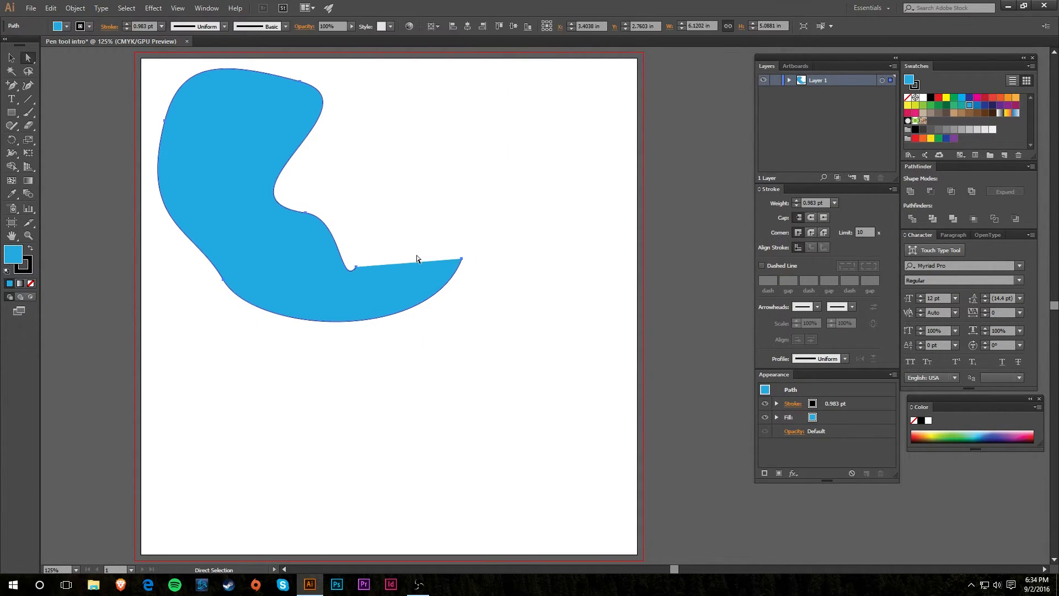
# Start a Pen tool path with an anchor point near the artboard's upper-left corner.
pyautogui.press('p')
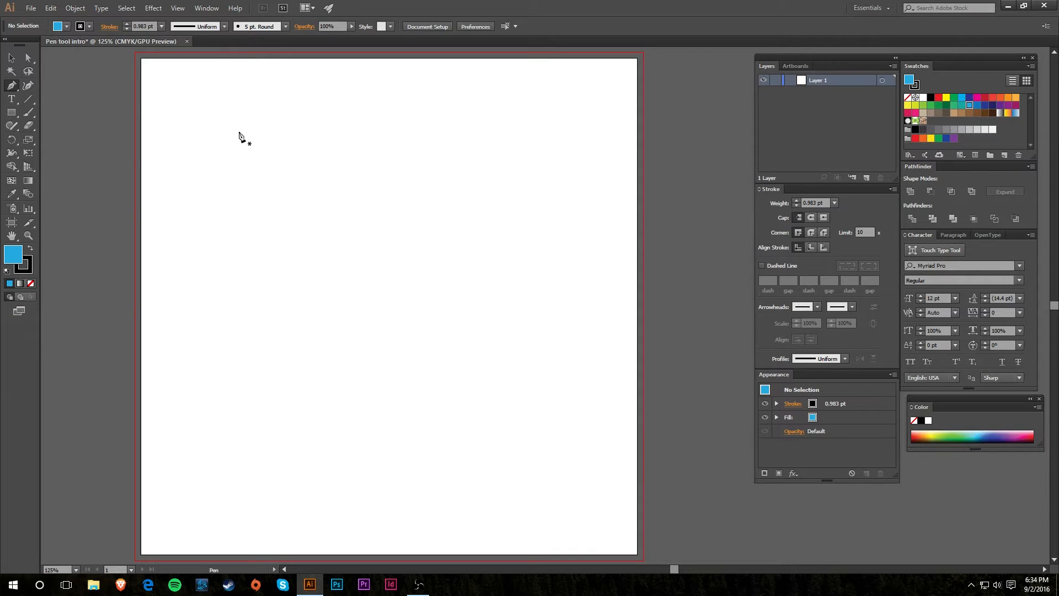
pyautogui.click(210, 106)
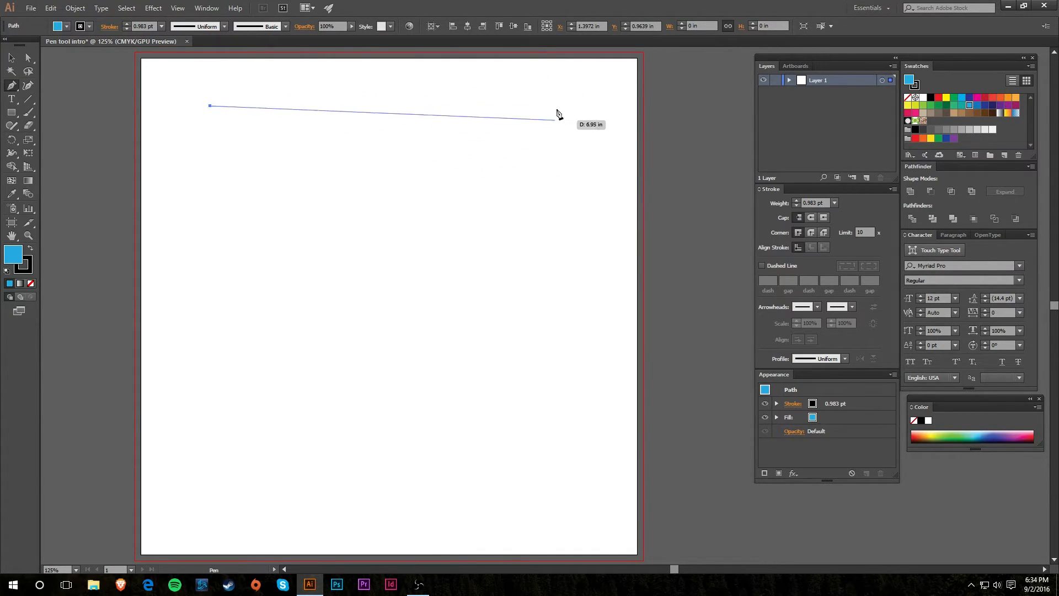
# Try adding two unconstrained straight segments to the path and undo them, keeping the starting anchor.
pyautogui.click(565, 85)
pyautogui.click(542, 196)
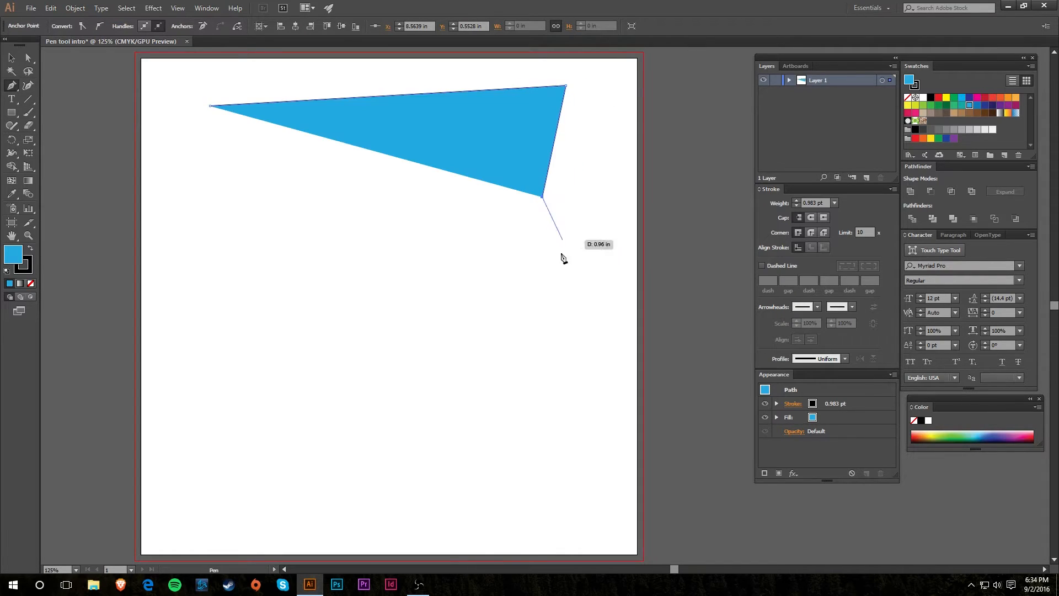
pyautogui.hotkey('ctrl', 'z')
pyautogui.hotkey('ctrl', 'z')
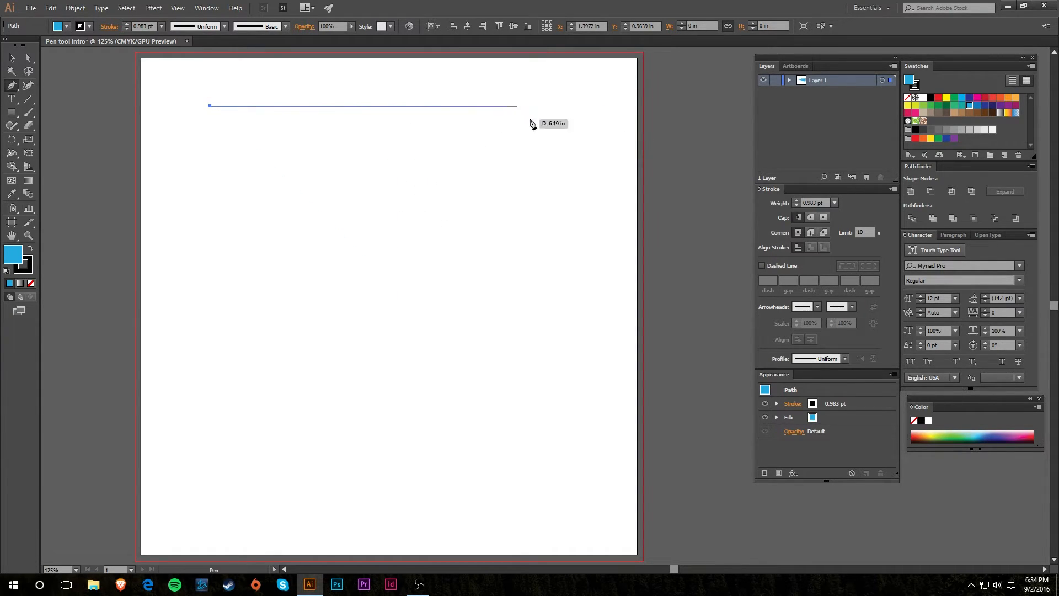
# Draw a closed block letter T using only constrained horizontal and vertical Pen segments, and deselect it.
pyautogui.keyDown('shift'); pyautogui.click(577, 123); pyautogui.keyUp('shift')
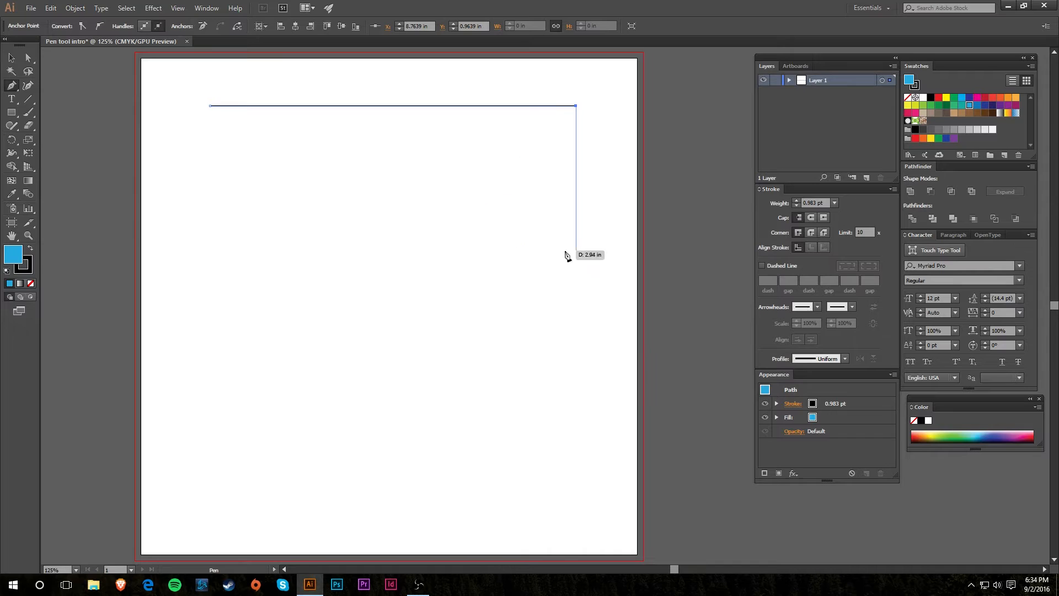
pyautogui.keyDown('shift'); pyautogui.click(570, 234); pyautogui.keyUp('shift')
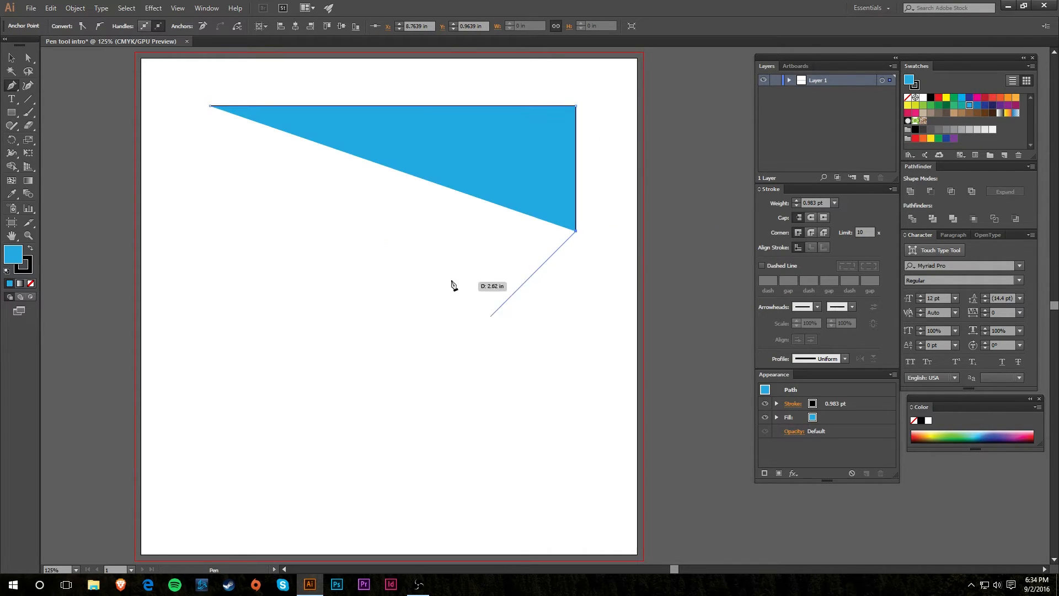
pyautogui.keyDown('shift'); pyautogui.click(425, 241); pyautogui.keyUp('shift')
pyautogui.keyDown('shift'); pyautogui.click(398, 500); pyautogui.keyUp('shift')
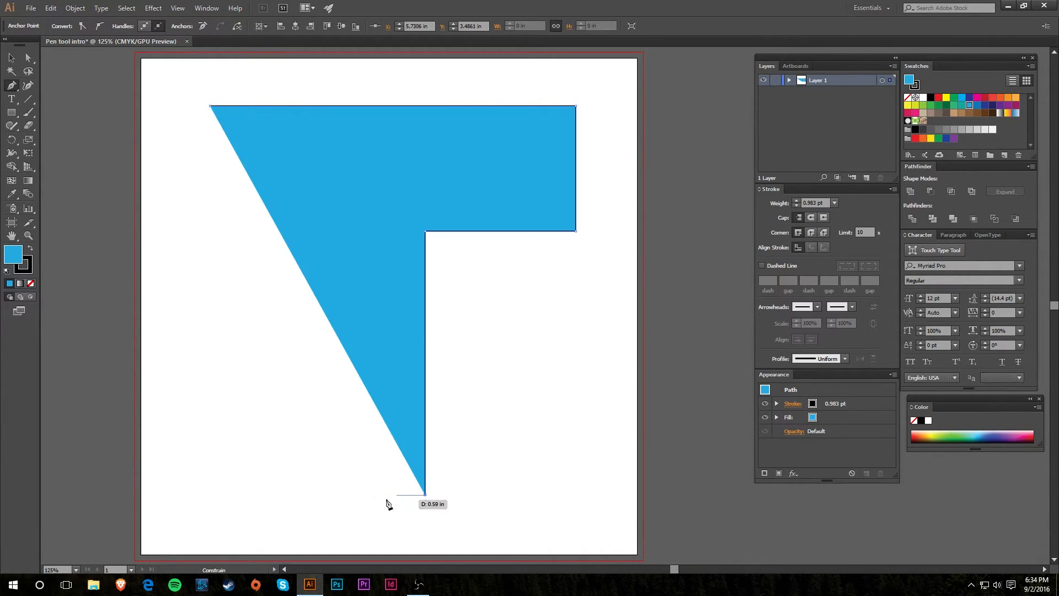
pyautogui.keyDown('shift'); pyautogui.click(308, 497); pyautogui.keyUp('shift')
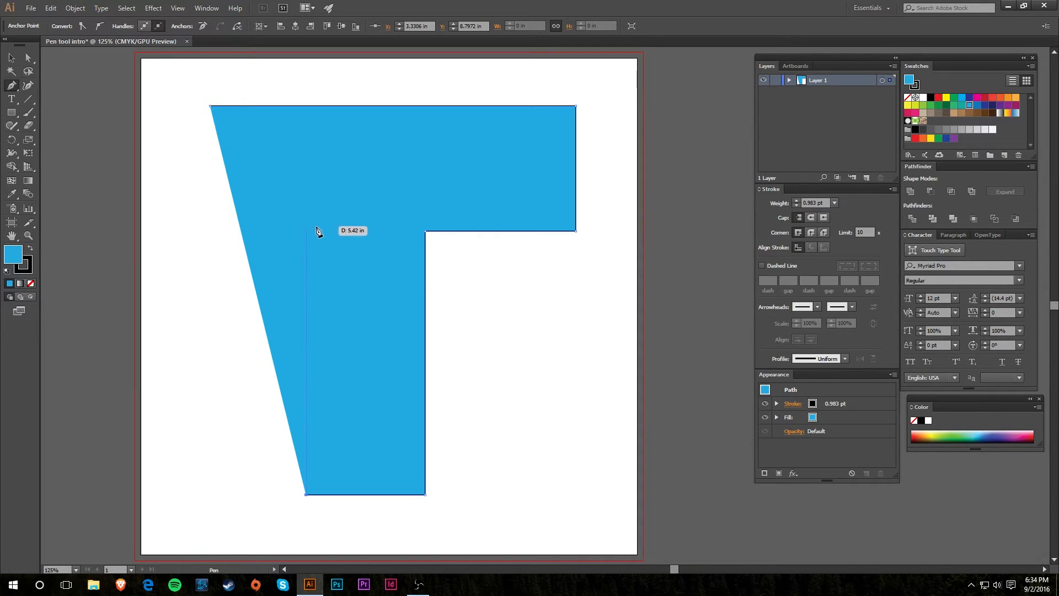
pyautogui.keyDown('shift'); pyautogui.click(318, 231); pyautogui.keyUp('shift')
pyautogui.keyDown('shift'); pyautogui.click(210, 231); pyautogui.keyUp('shift')
pyautogui.click(211, 104)
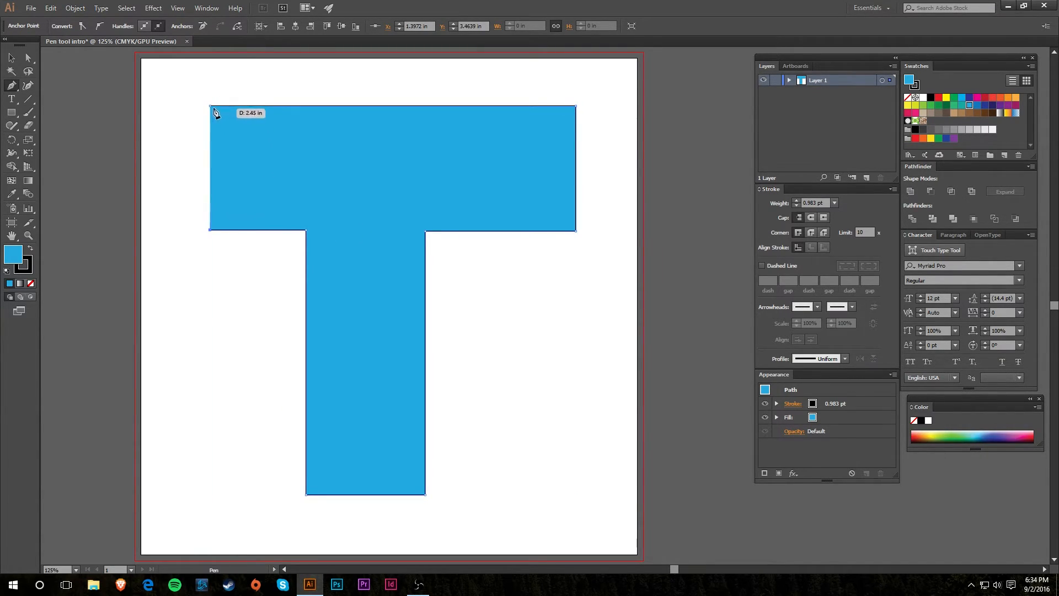
pyautogui.click(13, 59)
pyautogui.click(112, 195)
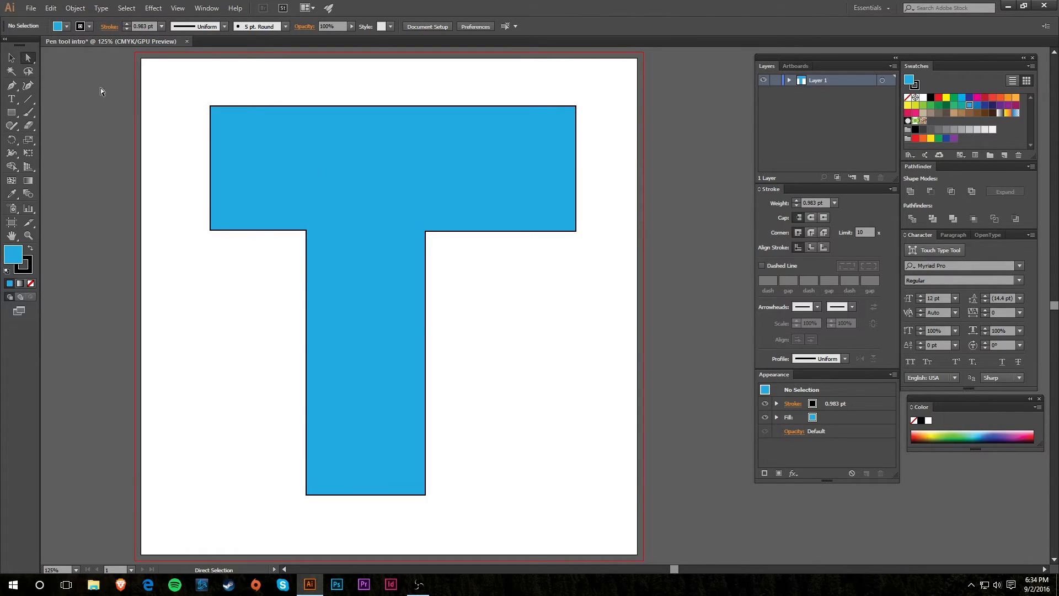
# Move the T's right inner corner anchor up and inward with the Direct Selection tool, and select the whole shape.
pyautogui.click(425, 234)
pyautogui.moveTo(423, 235); pyautogui.dragTo(399, 191)
pyautogui.click(420, 279)
pyautogui.click(373, 253)
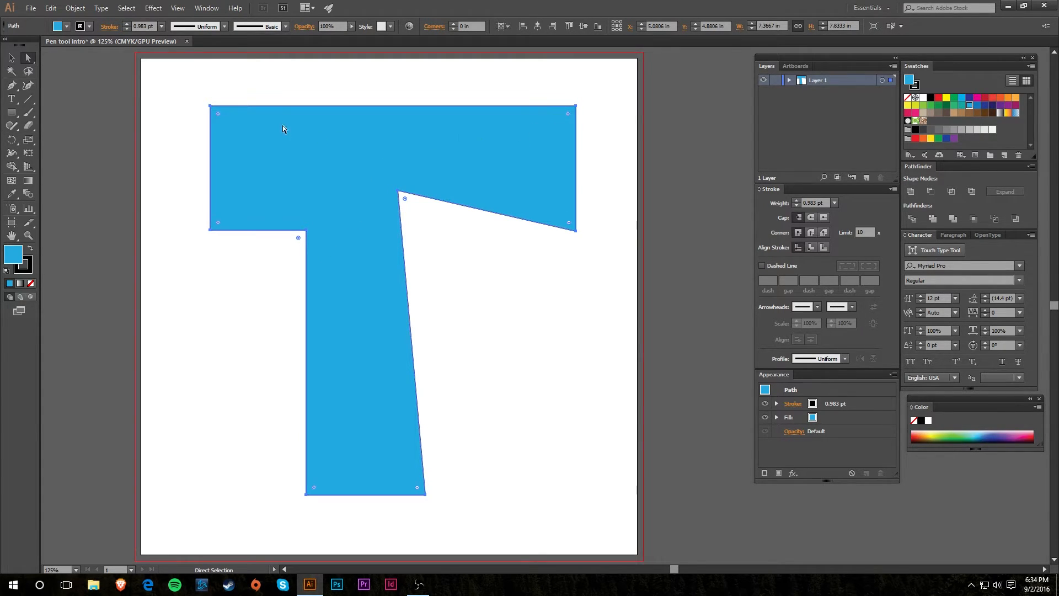
pyautogui.click(206, 7)
pyautogui.moveTo(177, 9)
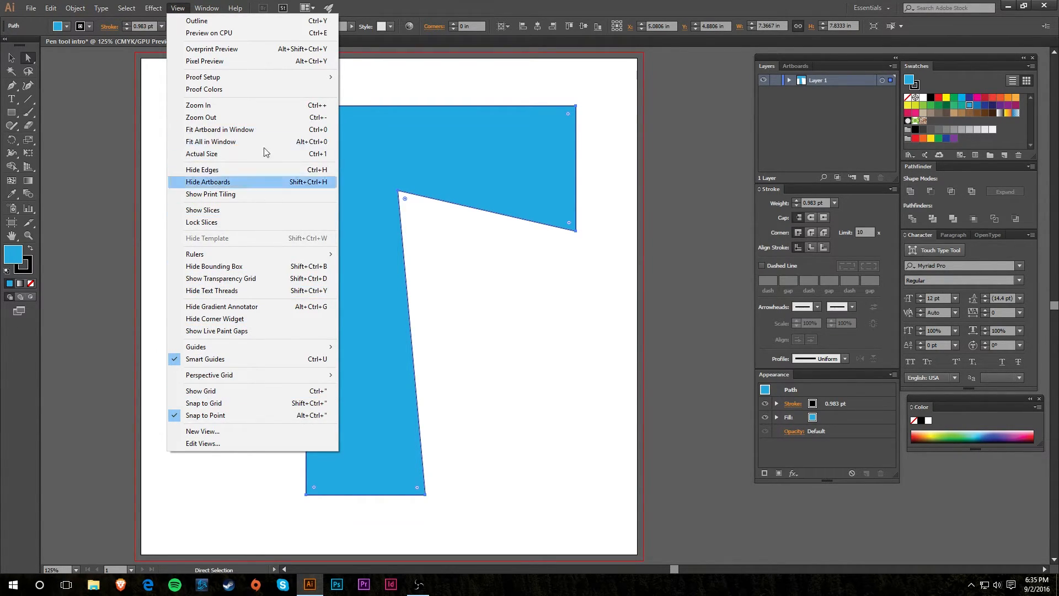
pyautogui.moveTo(264, 347)
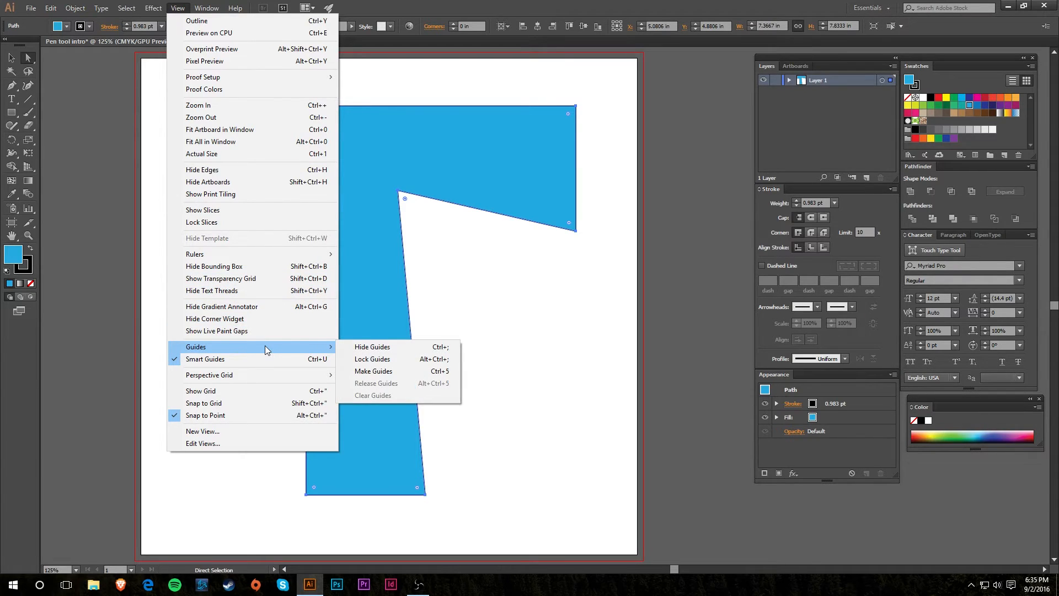
pyautogui.moveTo(263, 375)
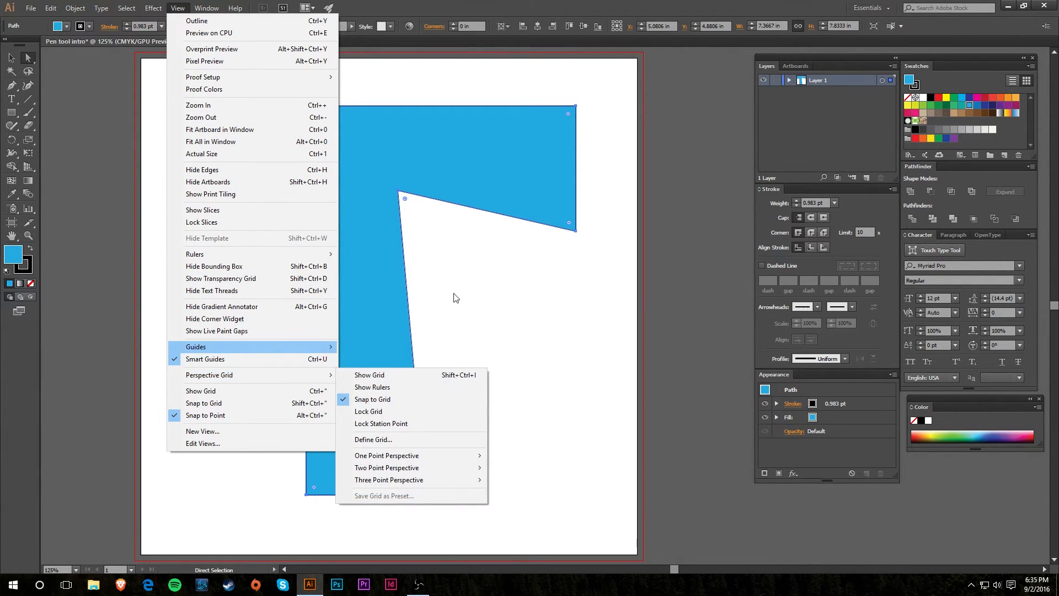
pyautogui.click(451, 300)
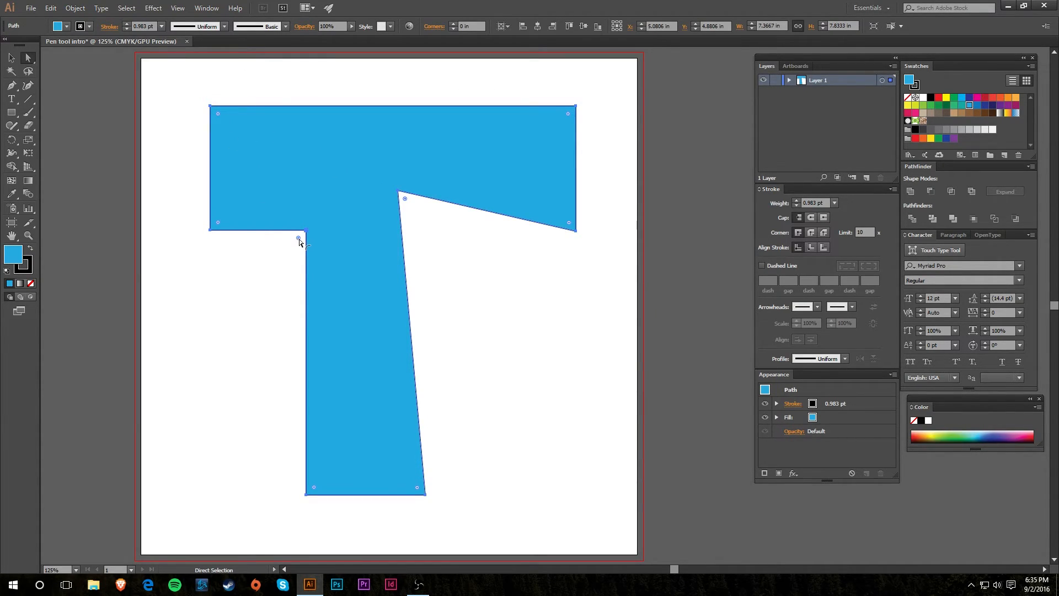
# Round all corners of the T together to a radius of about 0.69 in using its live corner widgets.
pyautogui.moveTo(299, 240); pyautogui.dragTo(272, 266)
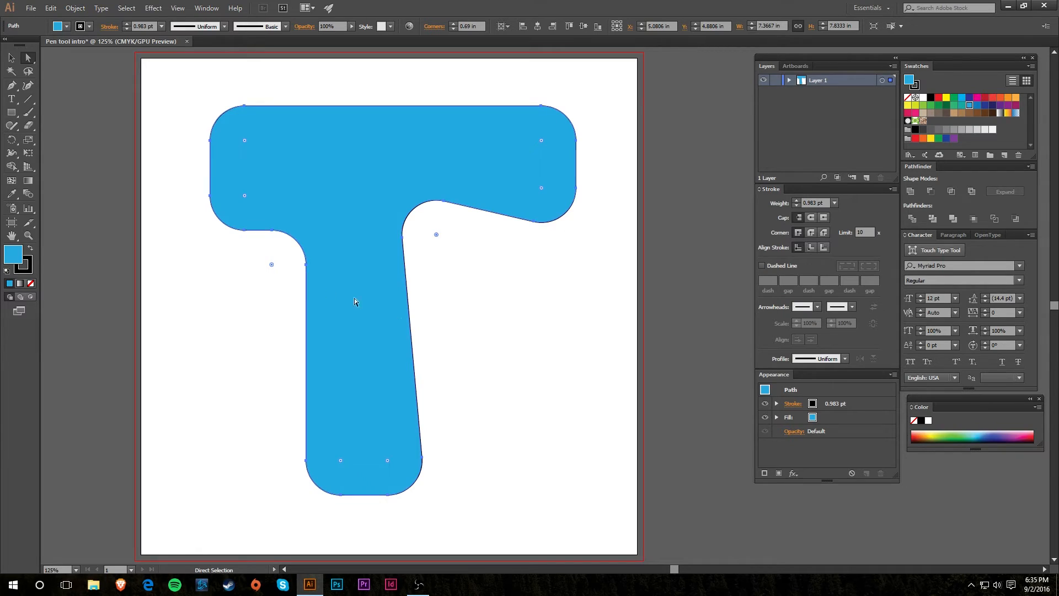
pyautogui.click(468, 320)
pyautogui.click(408, 171)
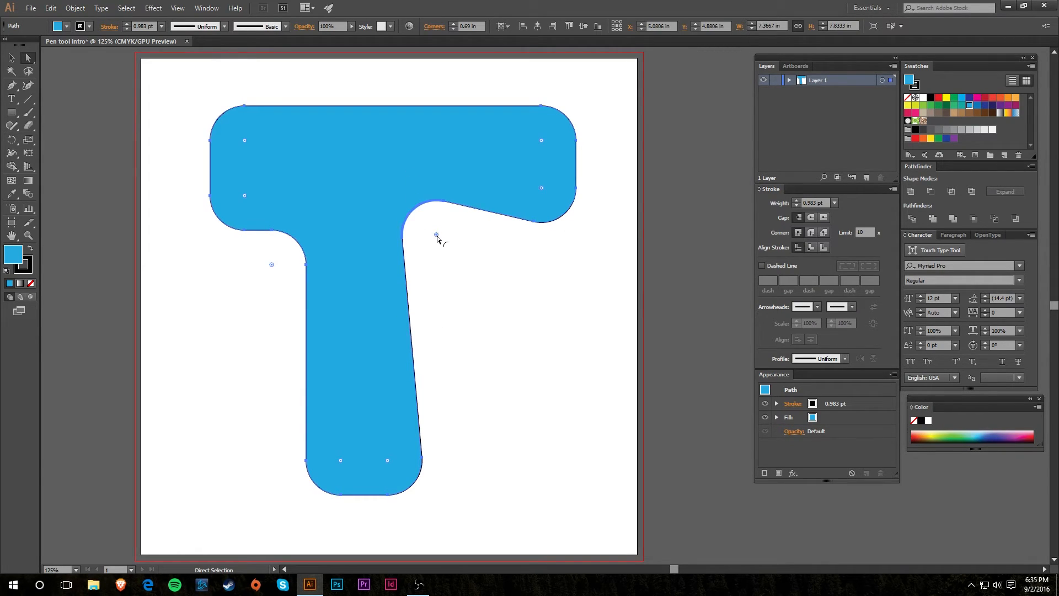
# Draw a rectangle about 3.24 in wide and 1.7 in high to the right of the T's stem.
pyautogui.click(485, 316)
pyautogui.press('m')
pyautogui.moveTo(459, 296); pyautogui.dragTo(615, 388)
pyautogui.press('a')
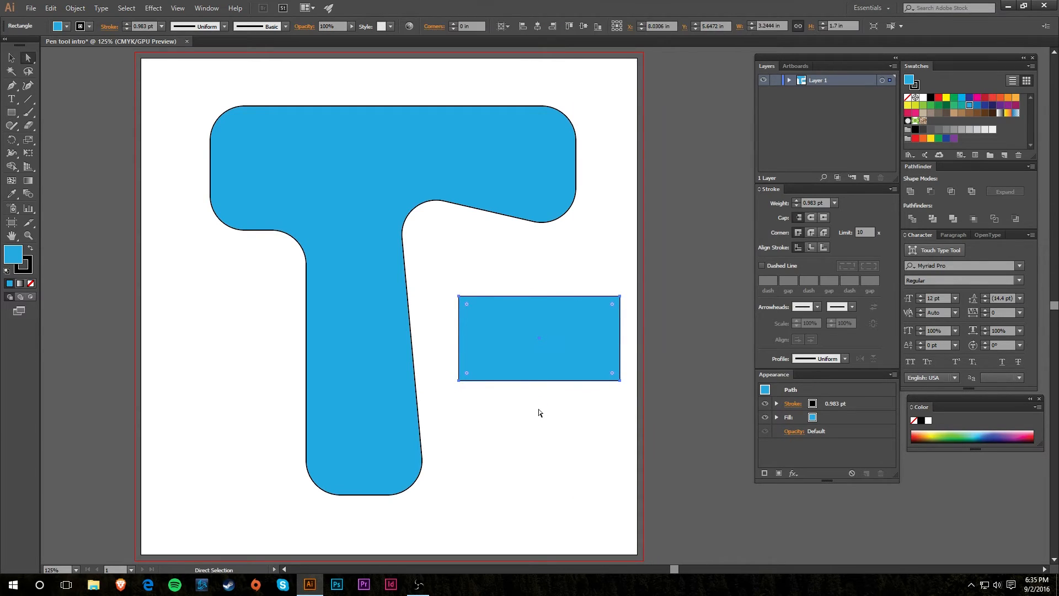
pyautogui.moveTo(466, 308); pyautogui.dragTo(532, 421)
pyautogui.click(533, 421)
pyautogui.hotkey('ctrl', 'z')
# Round all the rectangle's corners to the maximum radius to form a pill shape, and deselect it.
pyautogui.moveTo(467, 305); pyautogui.dragTo(555, 425)
pyautogui.click(557, 426)
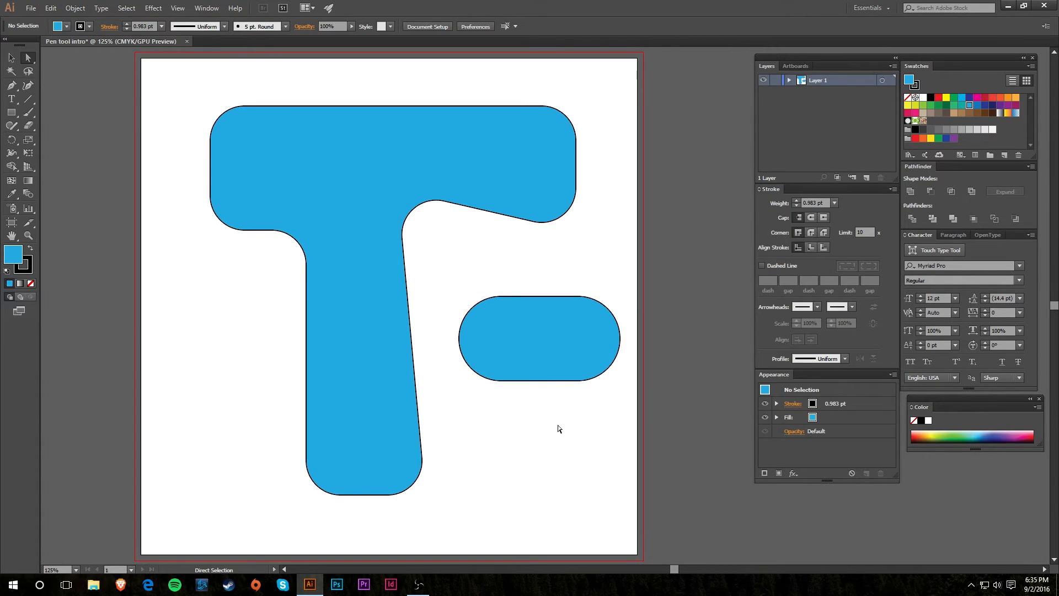
# Delete the pill shape and the rounded T to clear the artboard.
pyautogui.click(528, 358)
pyautogui.press('Delete')
pyautogui.click(513, 192)
pyautogui.click(463, 225)
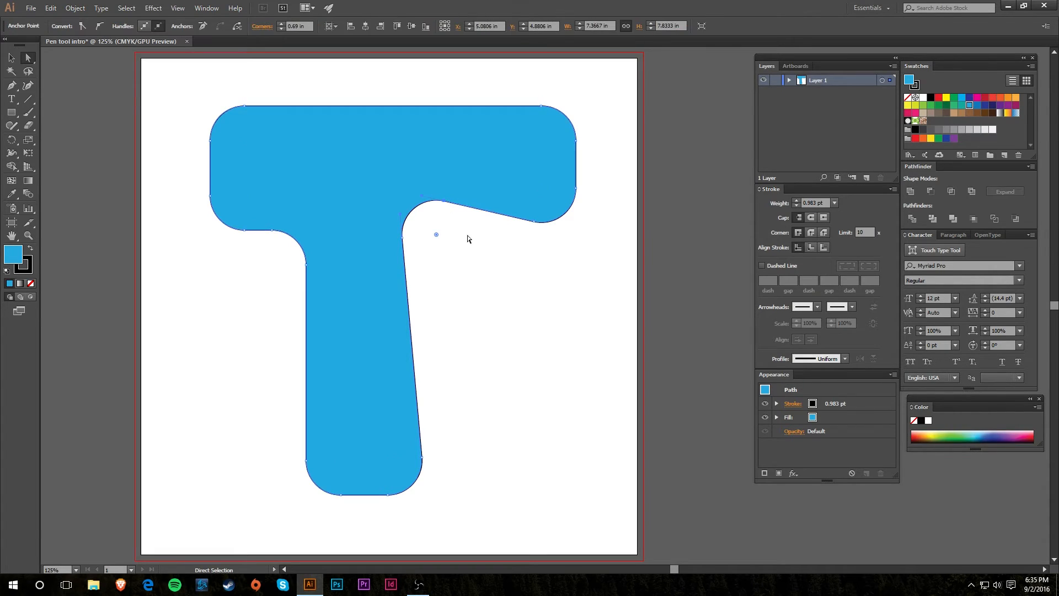
pyautogui.click(443, 208)
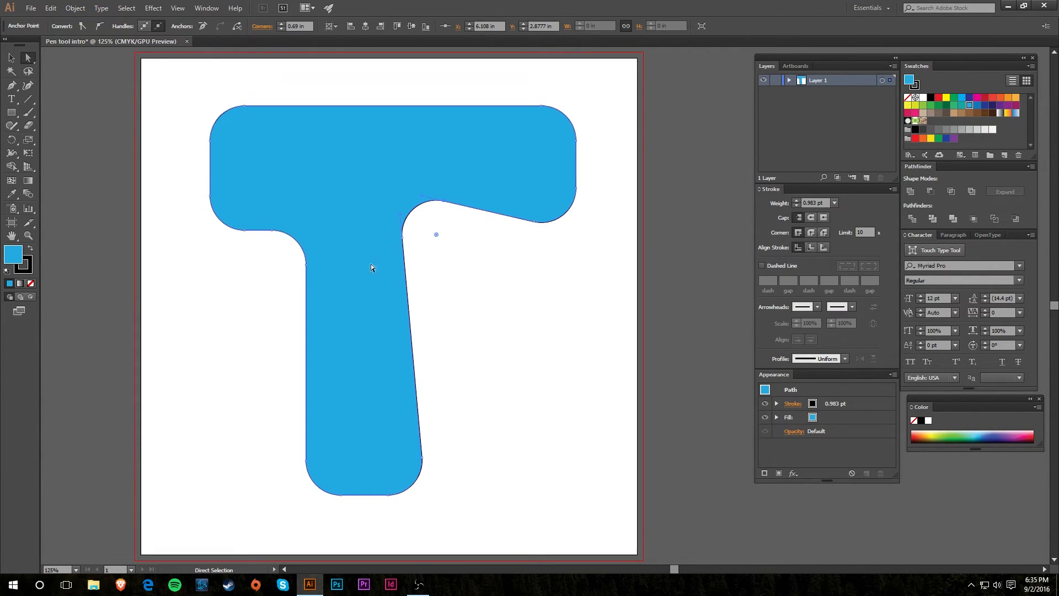
pyautogui.press('Delete')
# Draw a closed, irregular five-sided polygon with straight Pen segments in the upper middle of the artboard.
pyautogui.press('p')
pyautogui.click(266, 171)
pyautogui.click(427, 196)
pyautogui.click(443, 298)
pyautogui.click(349, 368)
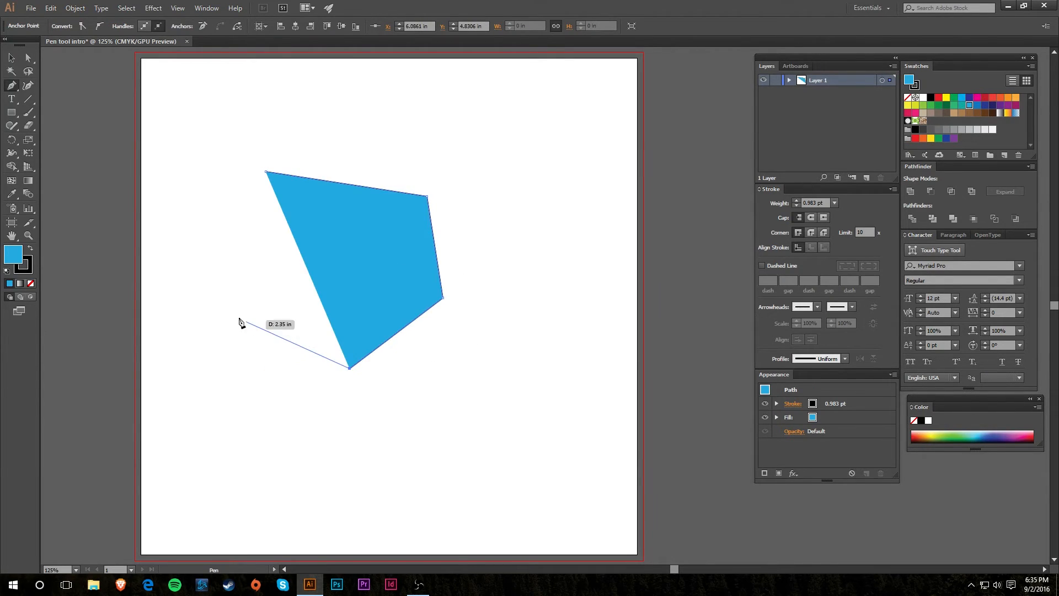
pyautogui.click(238, 317)
pyautogui.click(265, 171)
# Fill the polygon with black and deselect it.
pyautogui.press('a')
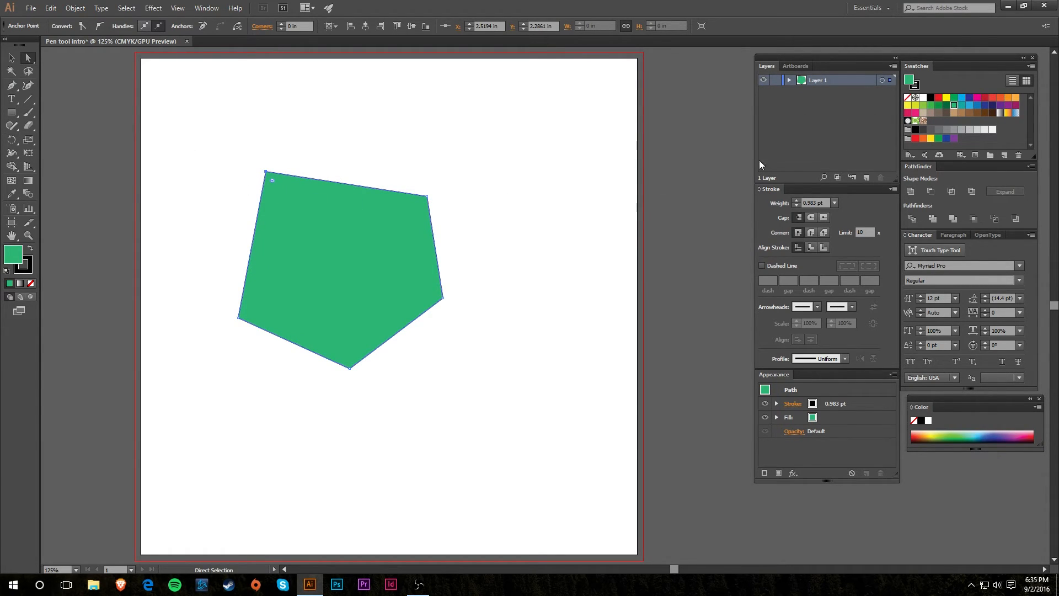
pyautogui.click(931, 97)
pyautogui.click(505, 186)
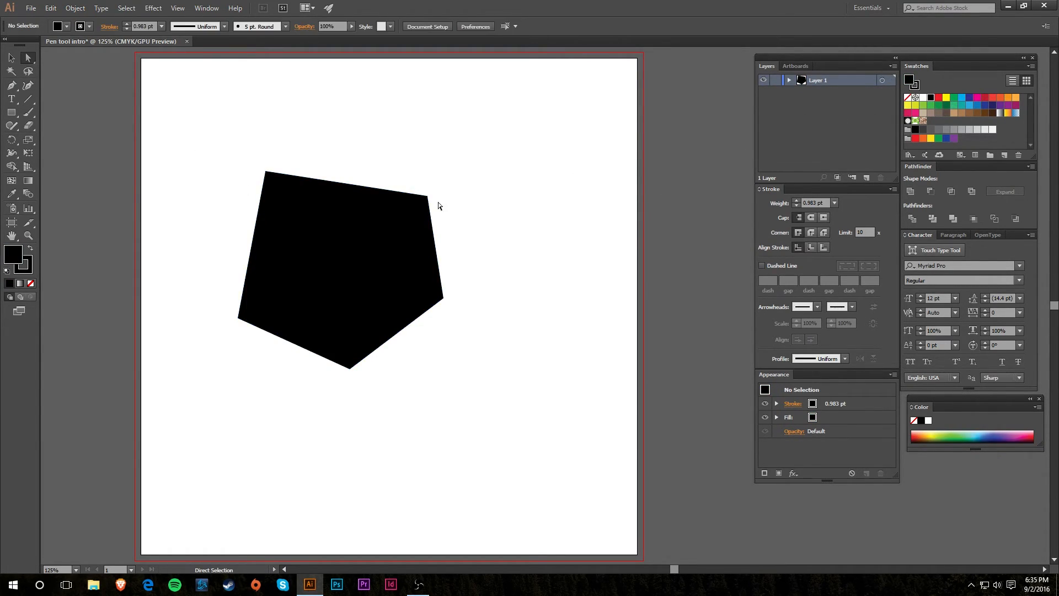
# Select the polygon's upper-right anchor with the Direct Selection tool, and select the whole polygon to show all its corner widgets.
pyautogui.click(427, 196)
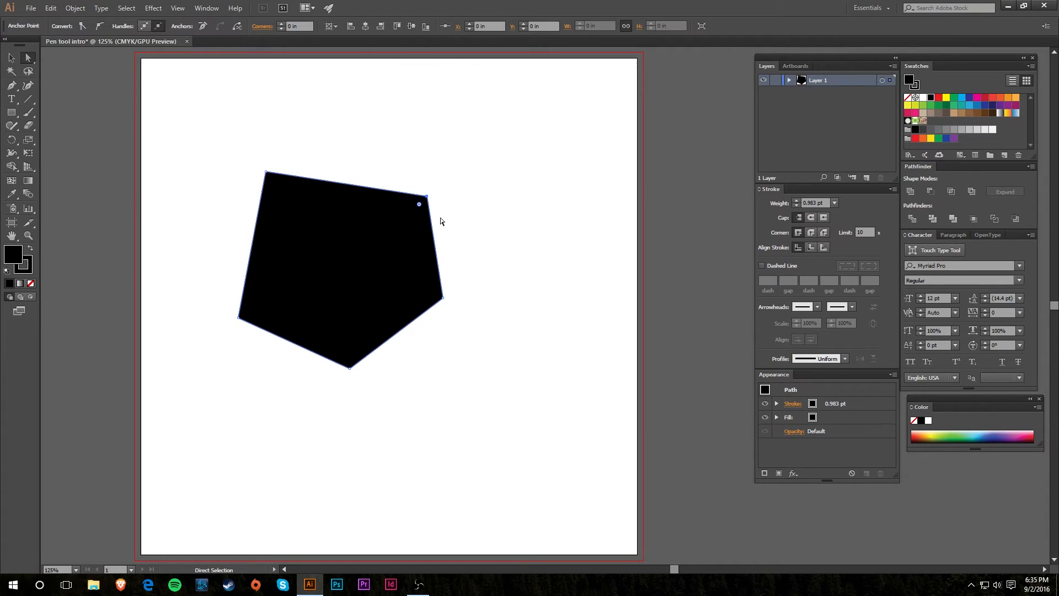
pyautogui.click(347, 134)
pyautogui.click(395, 243)
pyautogui.click(442, 168)
pyautogui.click(408, 245)
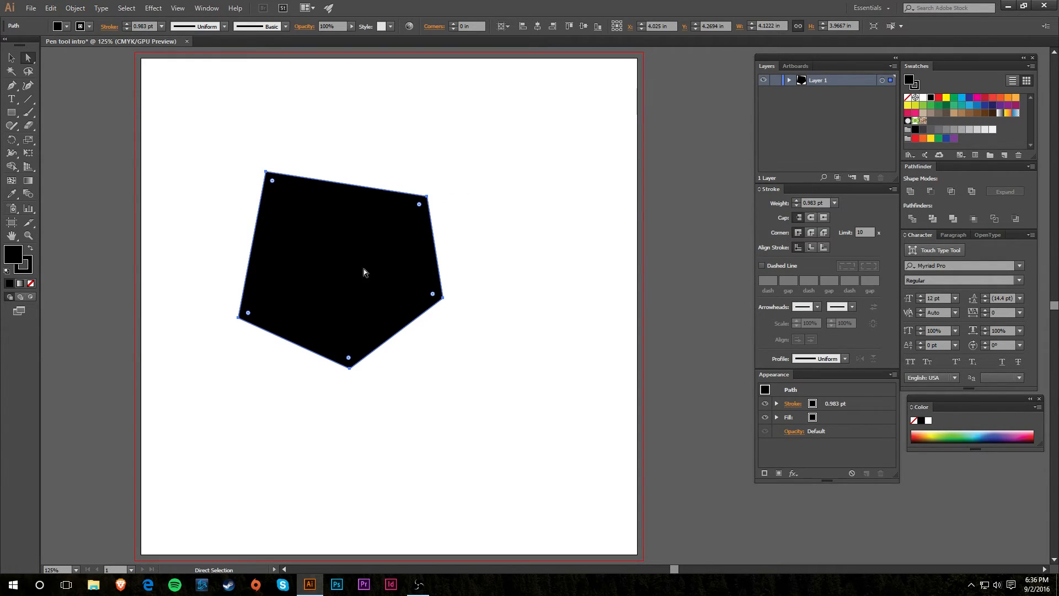
# Convert all five polygon corners to smooth points with the Anchor Point tool, pulling out curve handles clockwise around the shape.
pyautogui.click(11, 86)
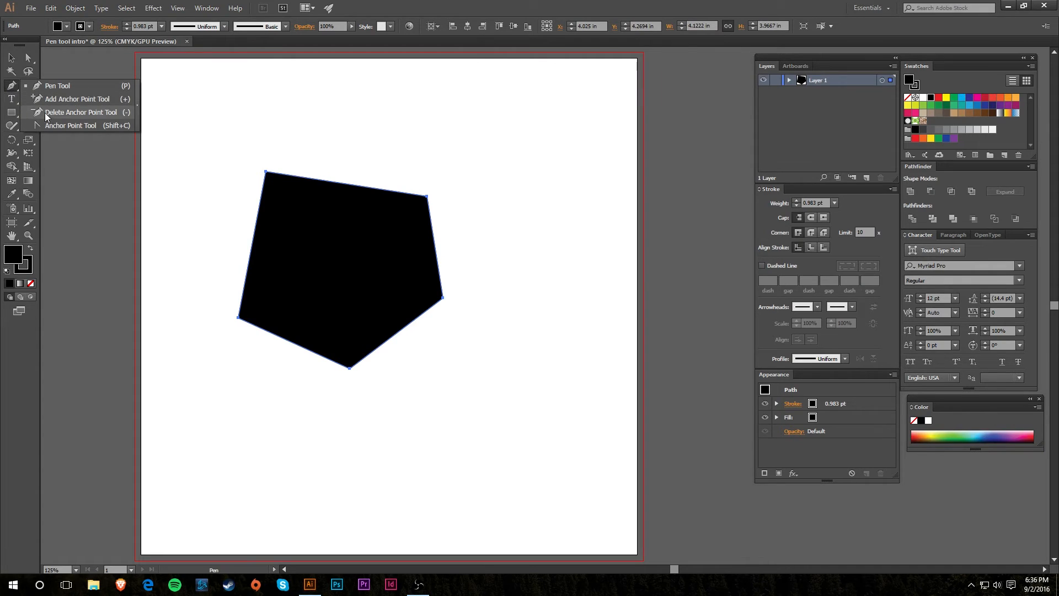
pyautogui.click(81, 125)
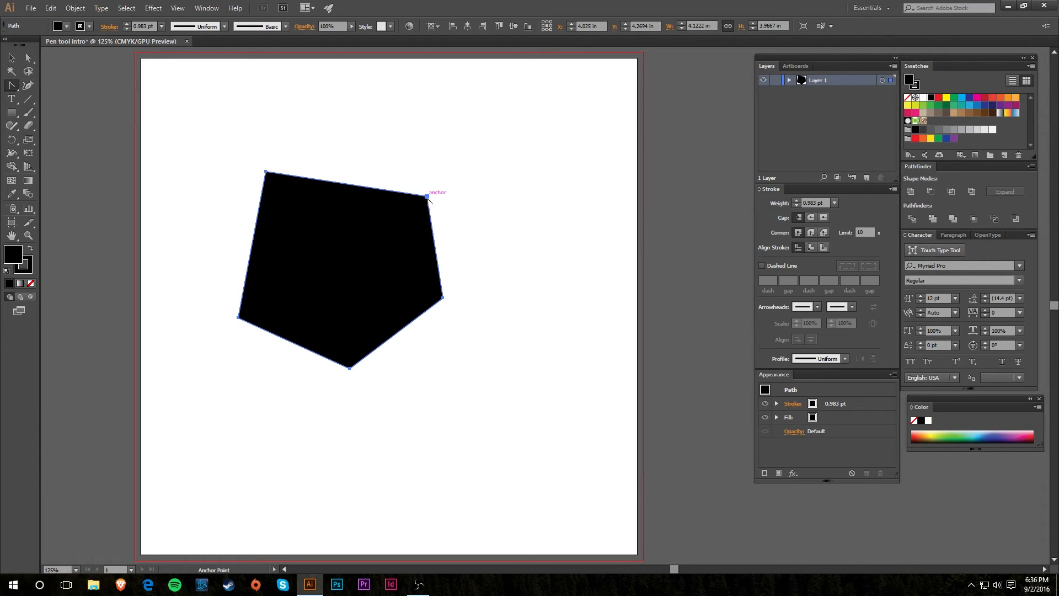
pyautogui.moveTo(431, 199); pyautogui.dragTo(450, 229)
pyautogui.moveTo(444, 300); pyautogui.dragTo(426, 342)
pyautogui.moveTo(351, 370); pyautogui.dragTo(300, 374)
pyautogui.moveTo(238, 318); pyautogui.dragTo(221, 270)
pyautogui.moveTo(266, 174); pyautogui.dragTo(297, 154)
# Reshape the curve at the black shape's upper-right anchor by moving both direction handles with the Direct Selection tool.
pyautogui.press('a')
pyautogui.click(402, 205)
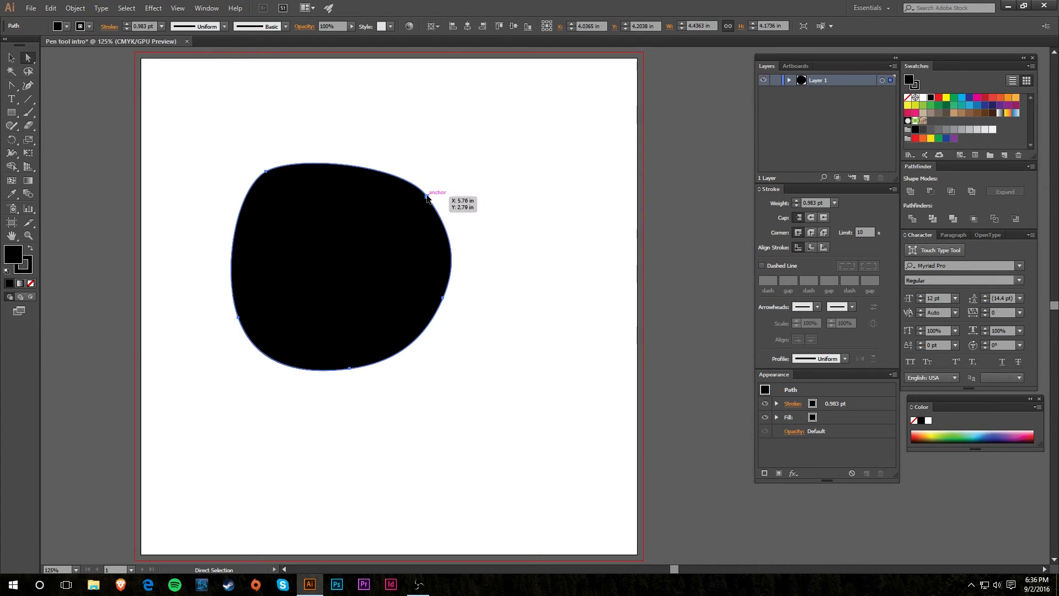
pyautogui.click(427, 198)
pyautogui.moveTo(407, 164); pyautogui.dragTo(378, 224)
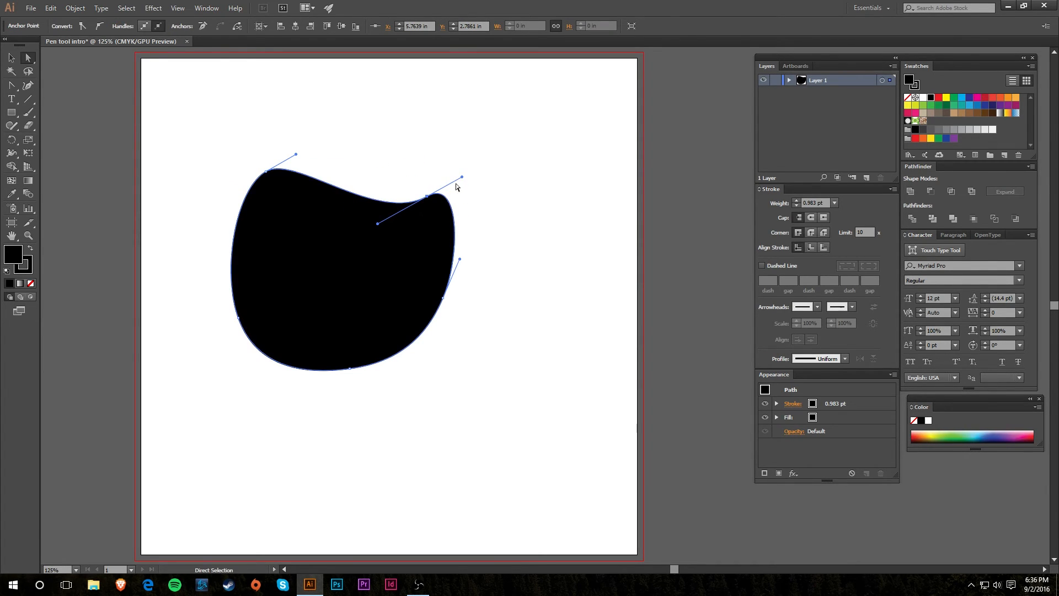
pyautogui.moveTo(462, 177); pyautogui.dragTo(442, 216)
# Select the whole black rounded shape and move it slightly up and to the left on the artboard.
pyautogui.click(378, 255)
pyautogui.moveTo(379, 256); pyautogui.dragTo(347, 232)
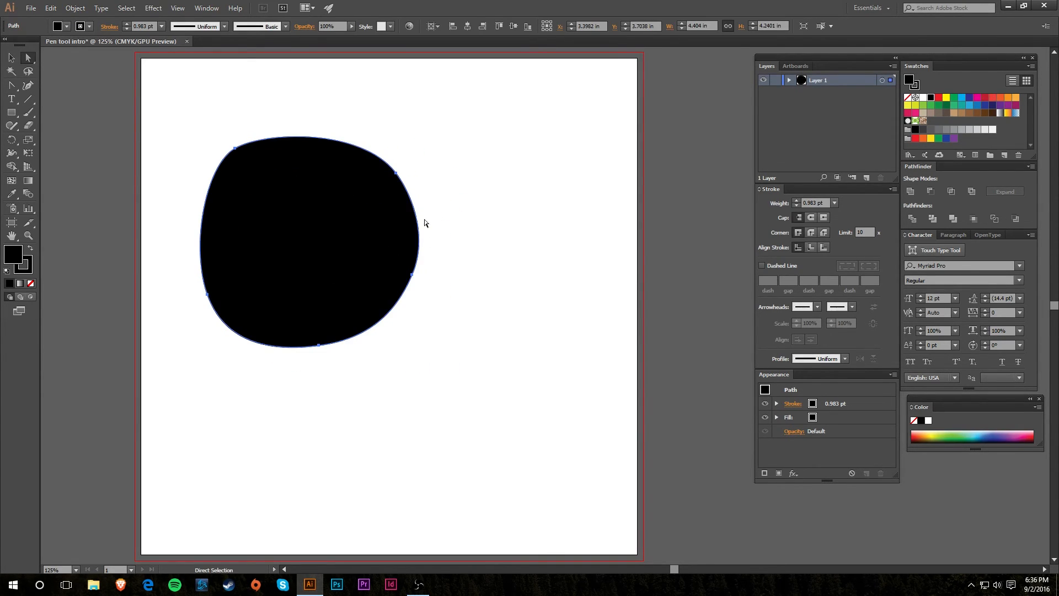
# Reshape the curve at the black shape's upper-right anchor, then swing its lower handle up and outward independently with the Anchor Point tool.
pyautogui.click(396, 174)
pyautogui.moveTo(413, 194)
pyautogui.mouseDown()
pyautogui.moveTo(430, 189)
pyautogui.moveTo(420, 209)
pyautogui.mouseUp()
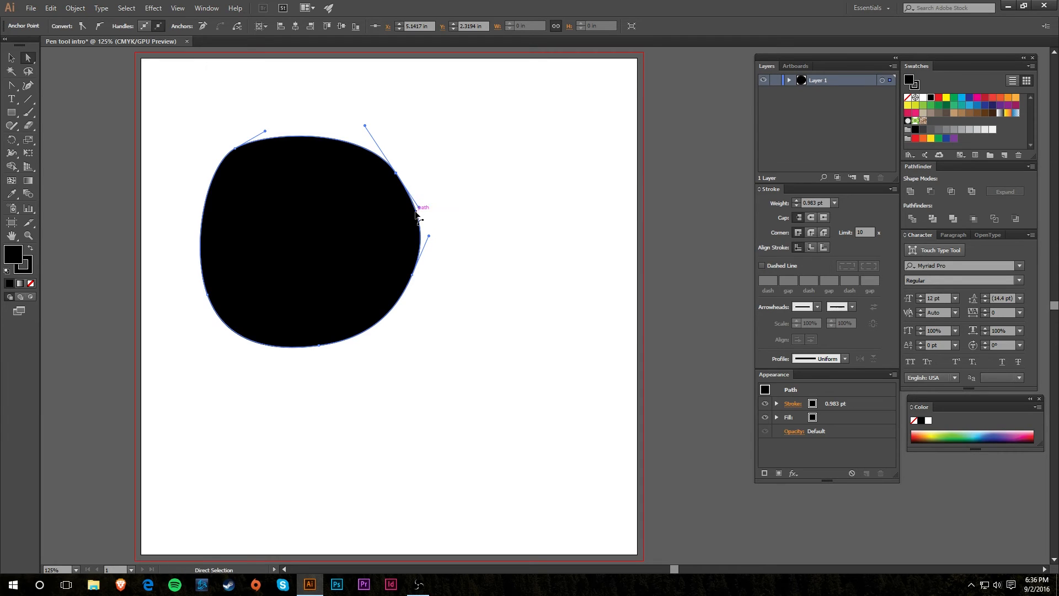
pyautogui.moveTo(419, 207); pyautogui.dragTo(458, 137)
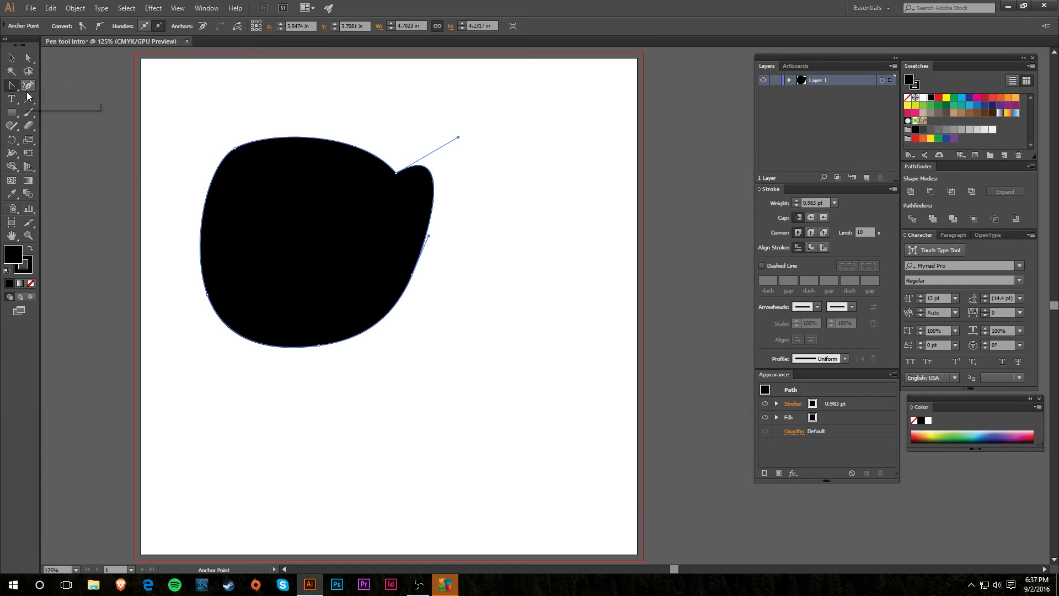
# Convert all five smooth anchors of the black shape to sharp corner points with the Anchor Point tool.
pyautogui.click(236, 148)
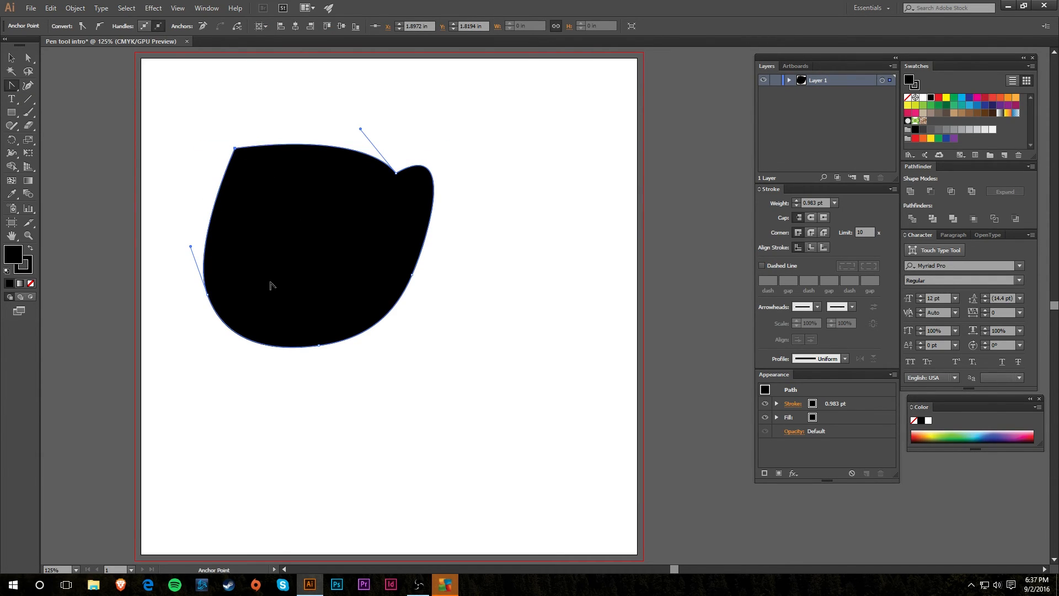
pyautogui.click(208, 295)
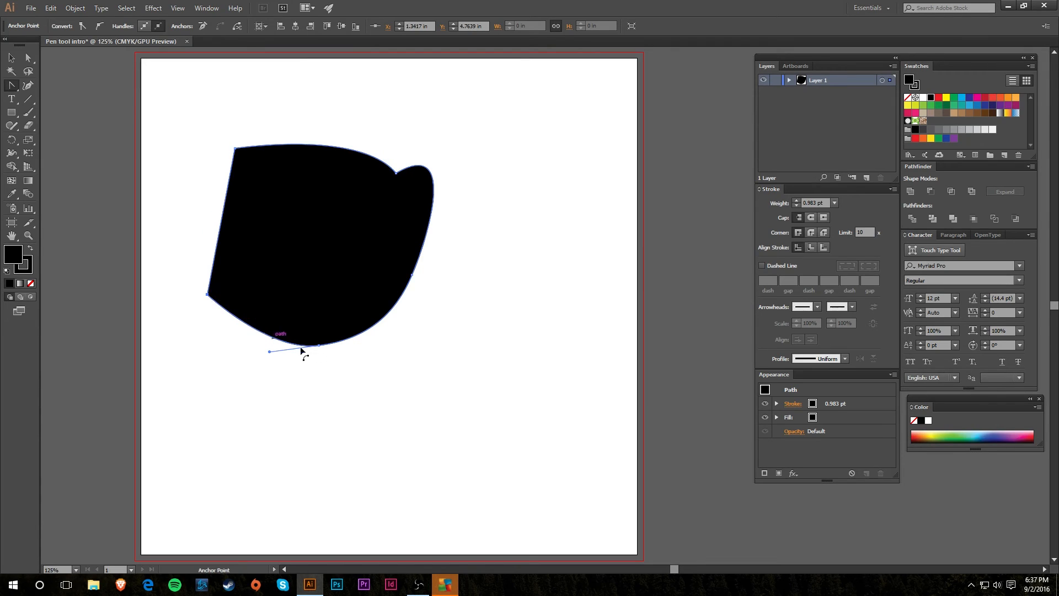
pyautogui.click(319, 345)
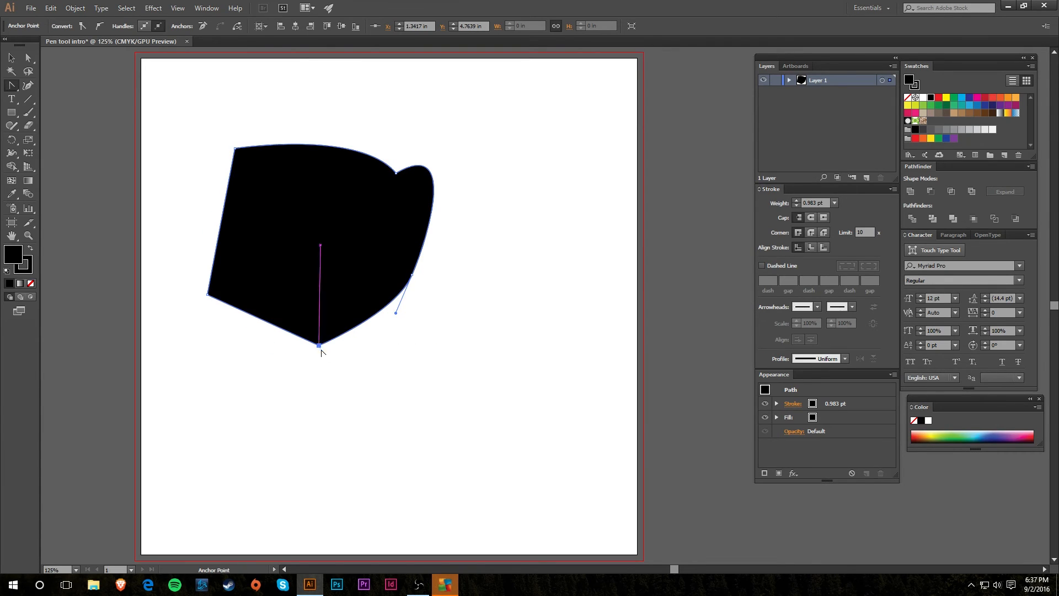
pyautogui.click(411, 274)
pyautogui.click(396, 173)
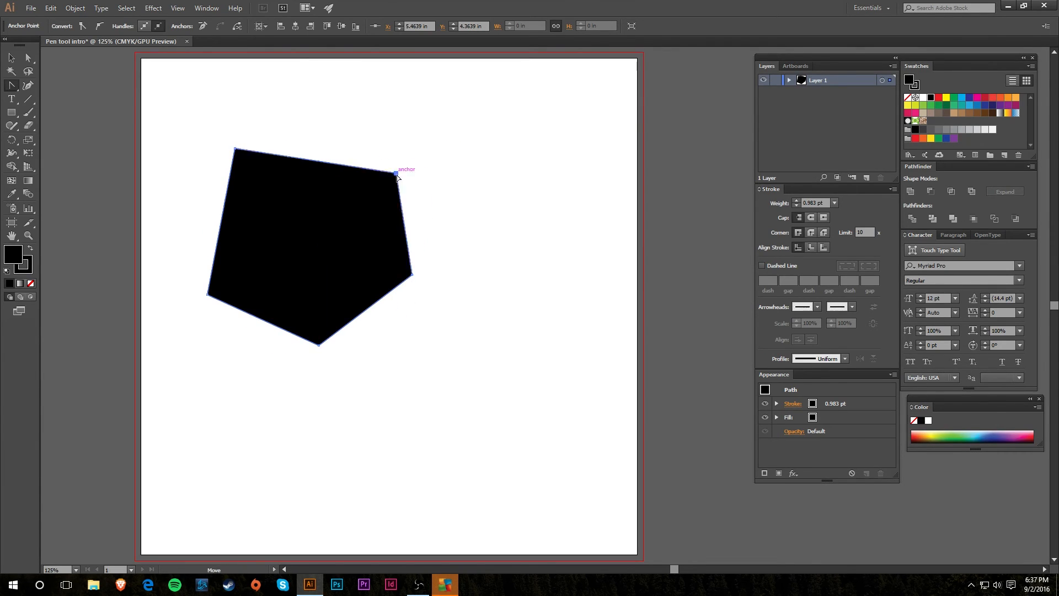
# Pull curve handles out of the polygon's upper-right corner, and move the lower handle independently up to the right with the Anchor Point tool.
pyautogui.moveTo(397, 173); pyautogui.dragTo(439, 211)
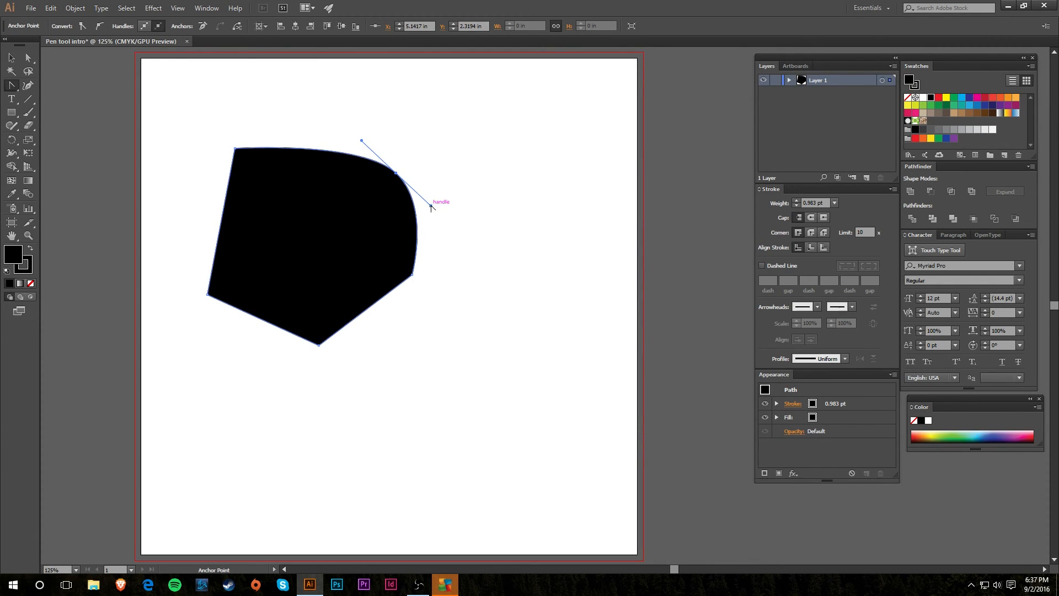
pyautogui.moveTo(431, 206); pyautogui.dragTo(471, 169)
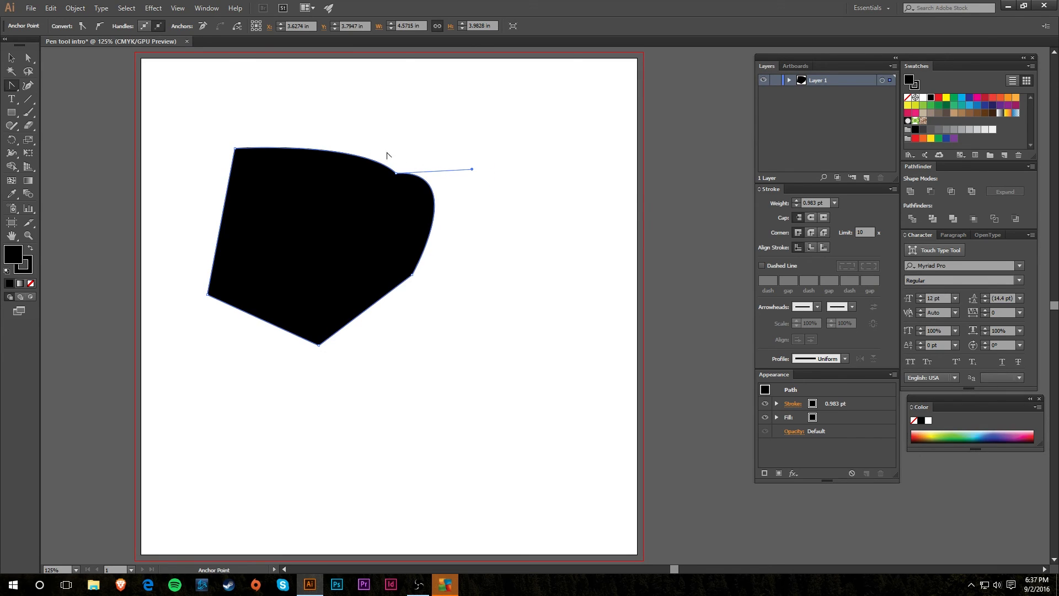
# Select the whole black shape with the Direct Selection tool and delete it from the artboard.
pyautogui.click(27, 60)
pyautogui.click(308, 222)
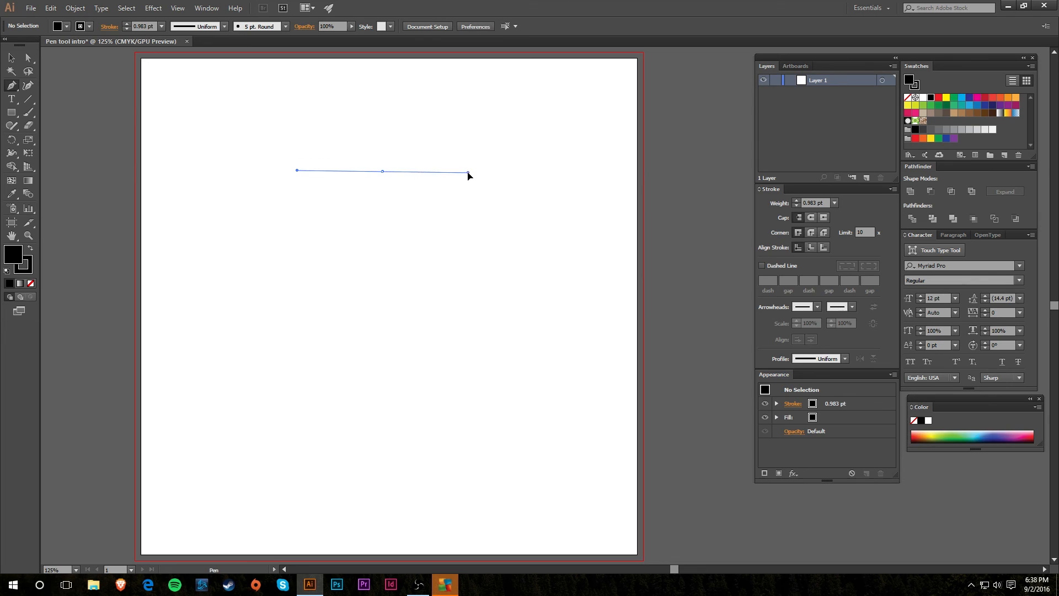
# Draw a closed rounded shape clockwise with the Pen tool from four smooth anchors with horizontal and vertical handles, and deselect it.
pyautogui.moveTo(467, 172); pyautogui.dragTo(520, 172)
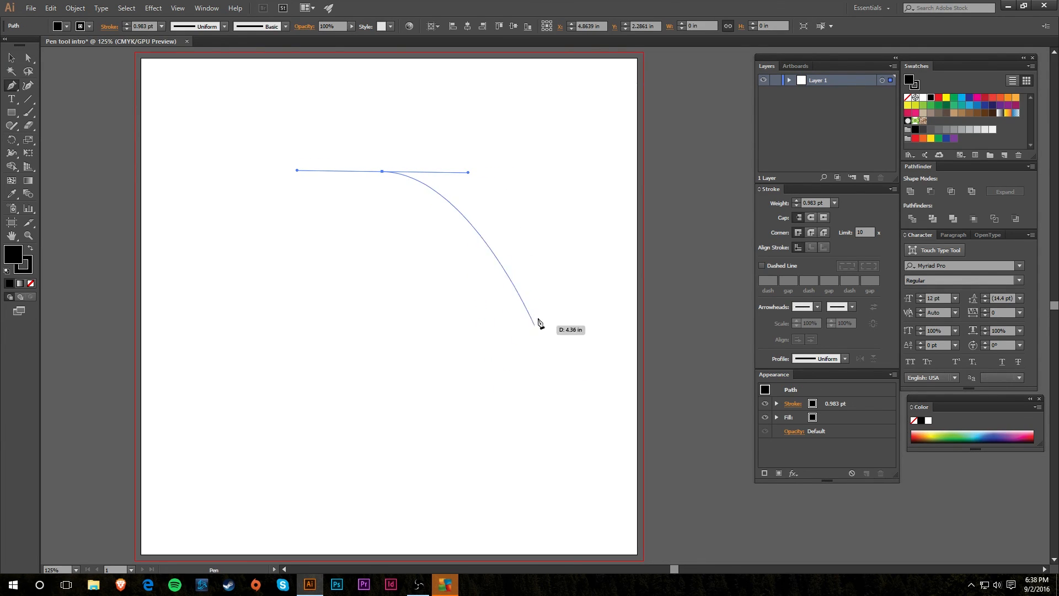
pyautogui.moveTo(504, 296); pyautogui.dragTo(505, 343)
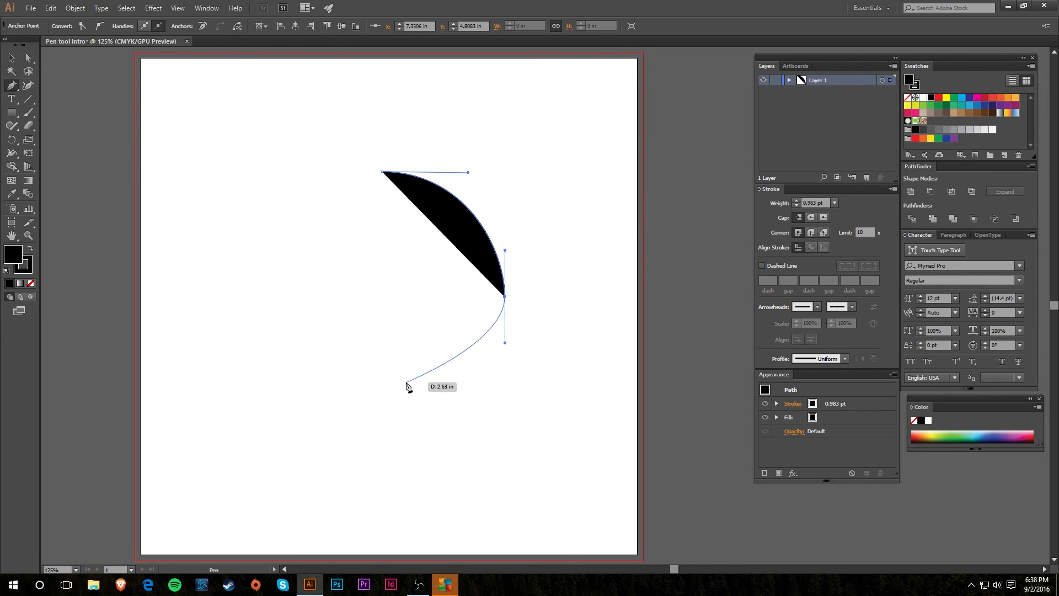
pyautogui.moveTo(381, 373); pyautogui.dragTo(309, 374)
pyautogui.moveTo(279, 280); pyautogui.dragTo(279, 226)
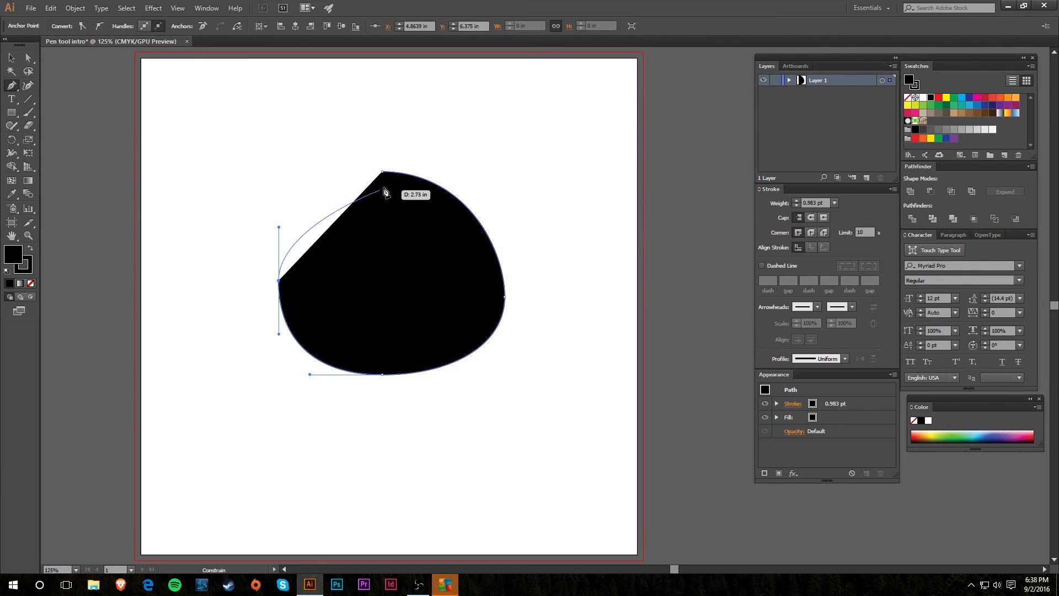
pyautogui.moveTo(382, 172); pyautogui.dragTo(468, 171)
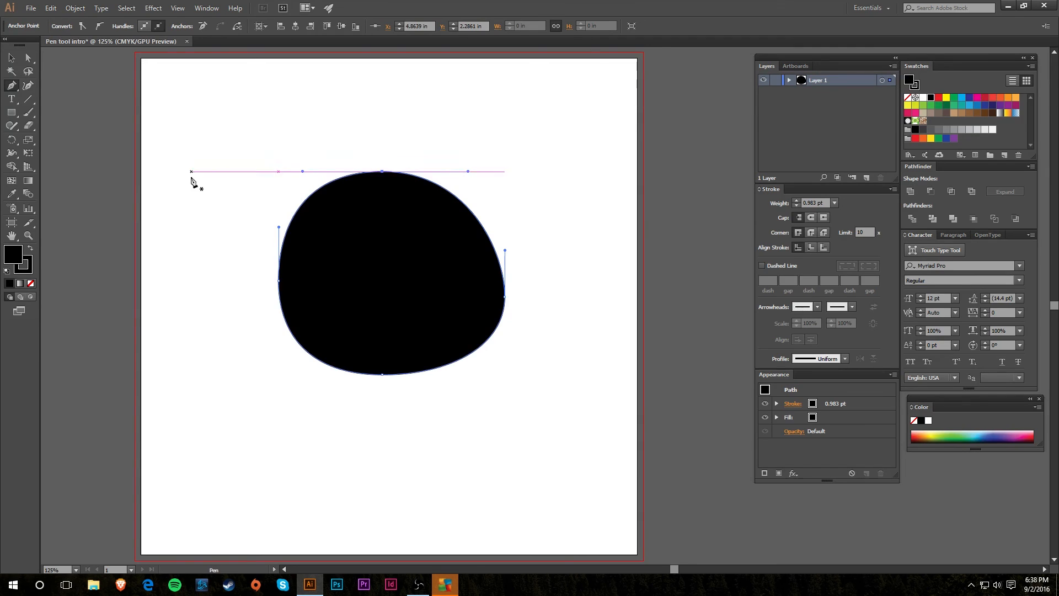
pyautogui.click(12, 58)
pyautogui.click(177, 96)
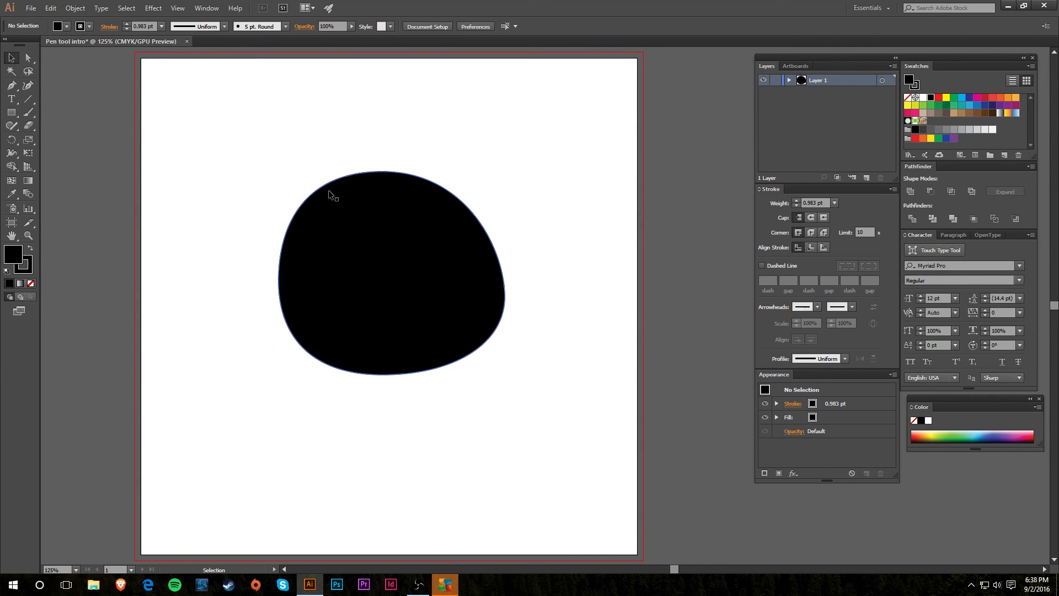